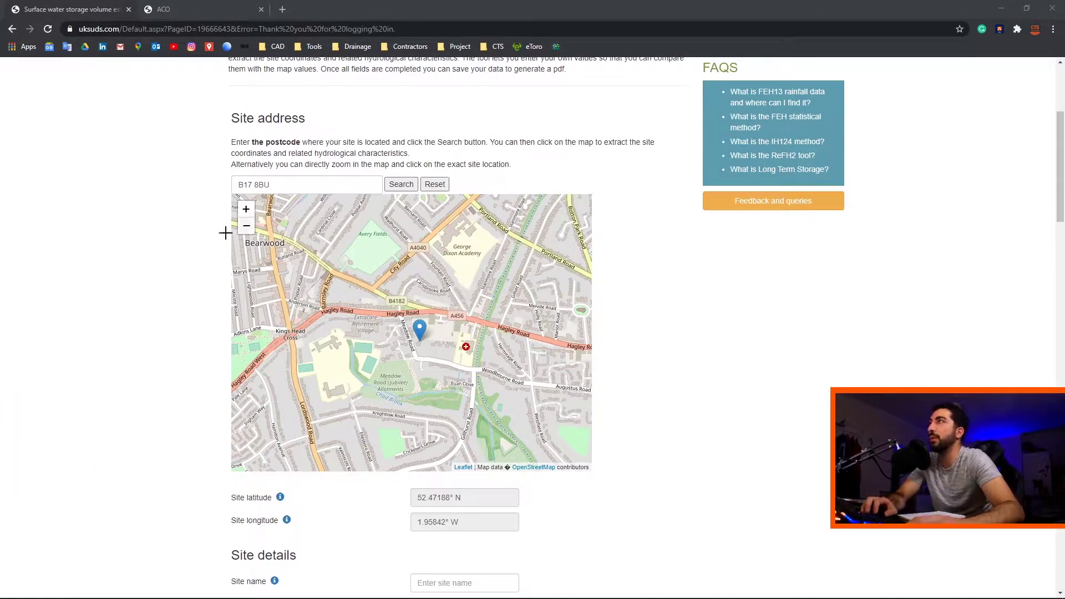
Zoom the map to the site marker and select the SAAR value 766 under Hydrological characteristics
scroll(141, 246, up, 3)
scroll(468, 208, up, 2)
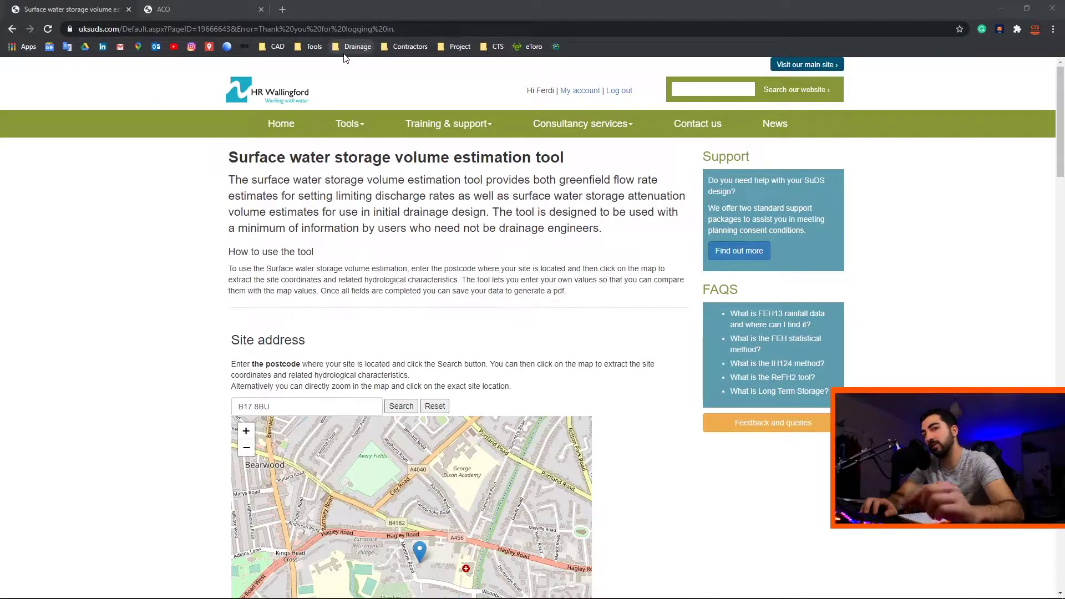
mouse_move(353, 128)
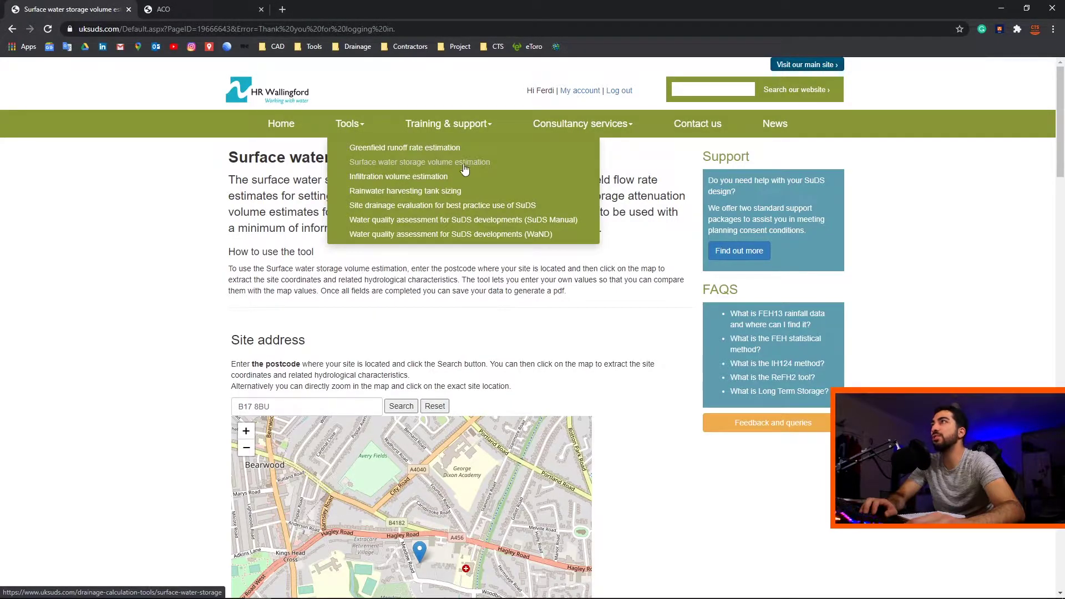
scroll(374, 350, down, 4)
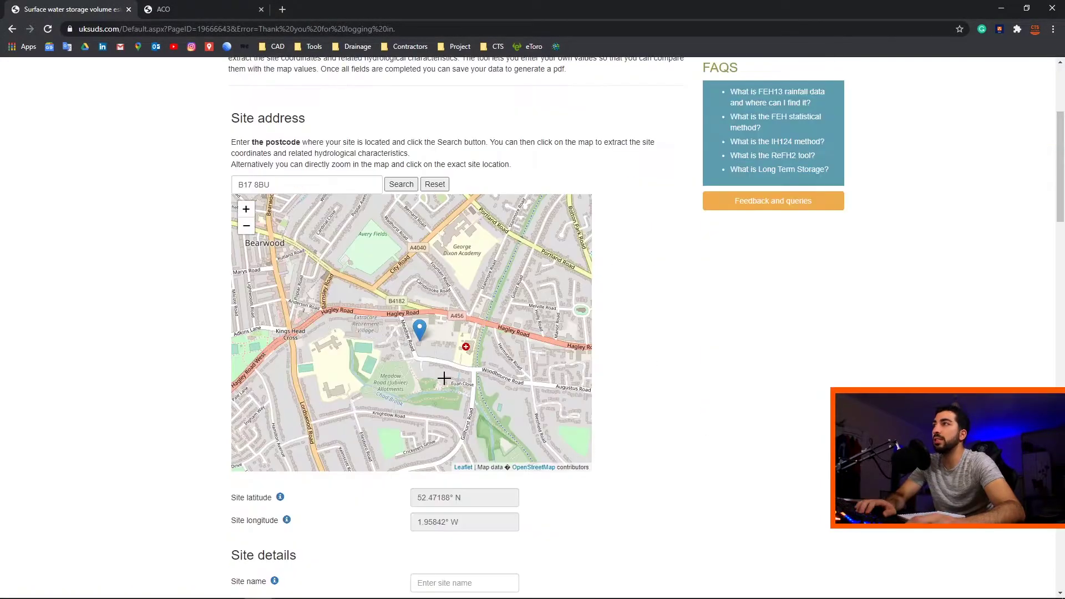
scroll(421, 350, up, 5)
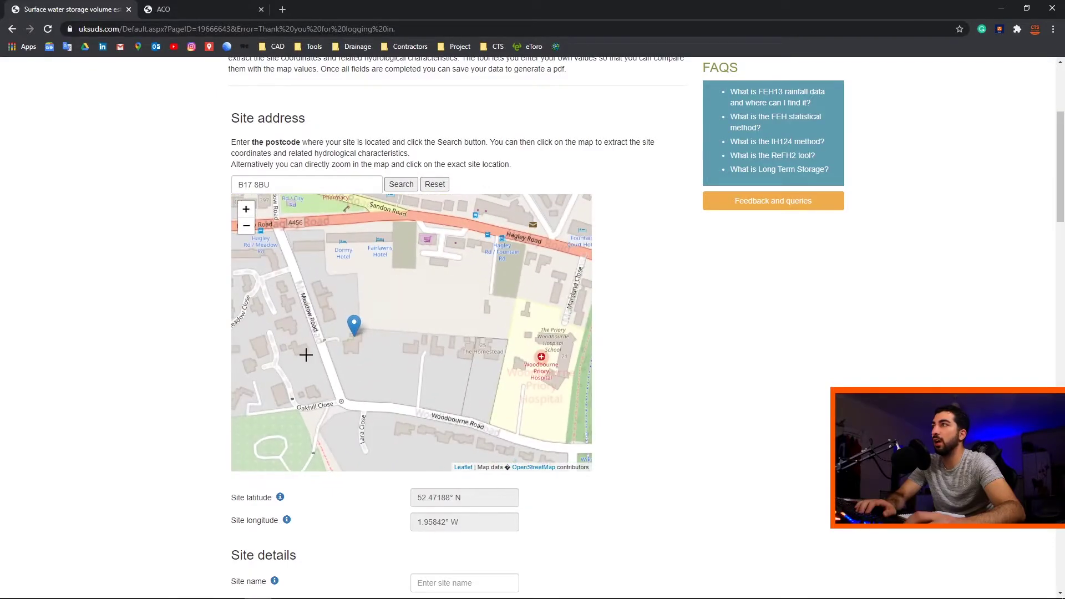
scroll(636, 338, down, 3)
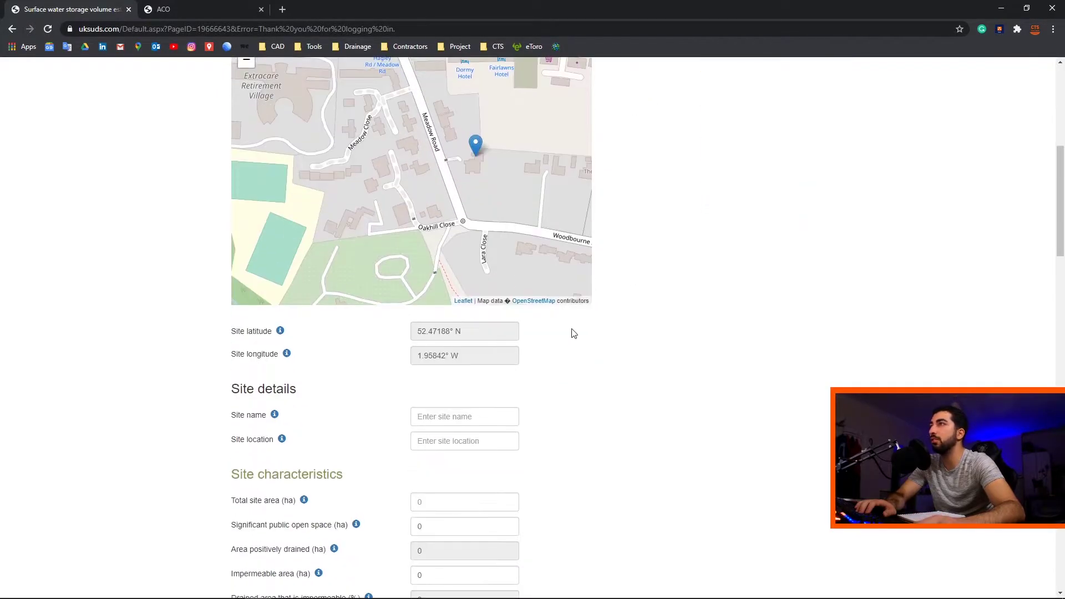
scroll(573, 333, down, 3)
scroll(361, 290, down, 9)
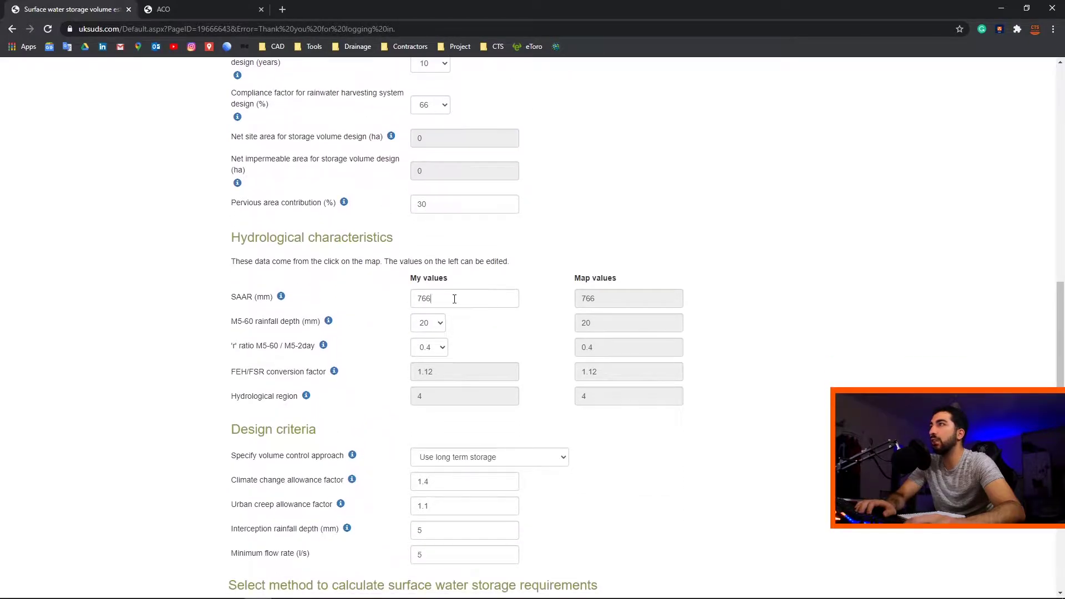
double_click(453, 299)
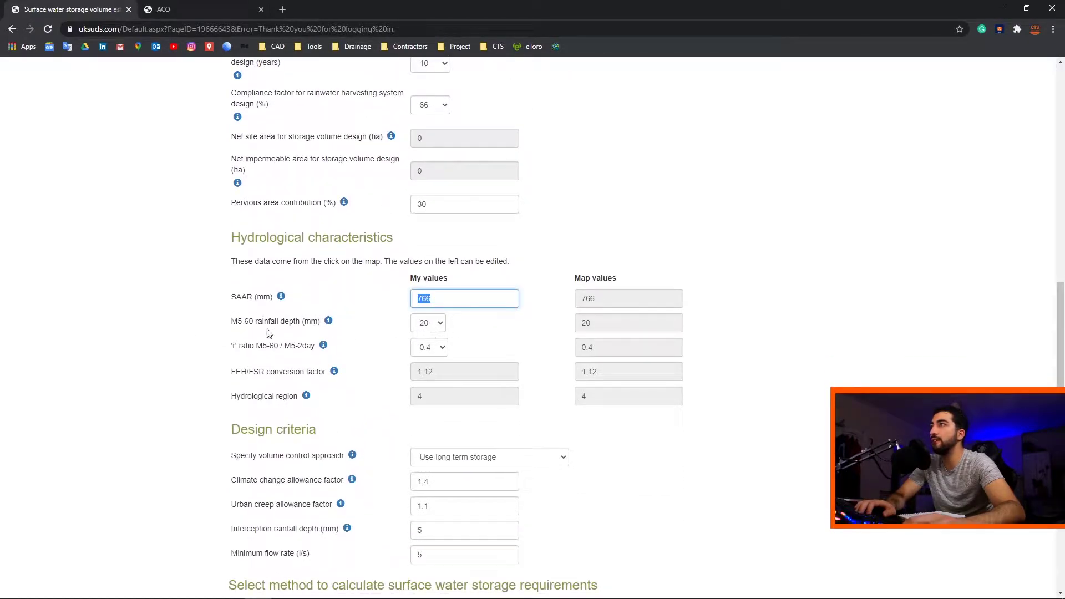
scroll(273, 325, down, 3)
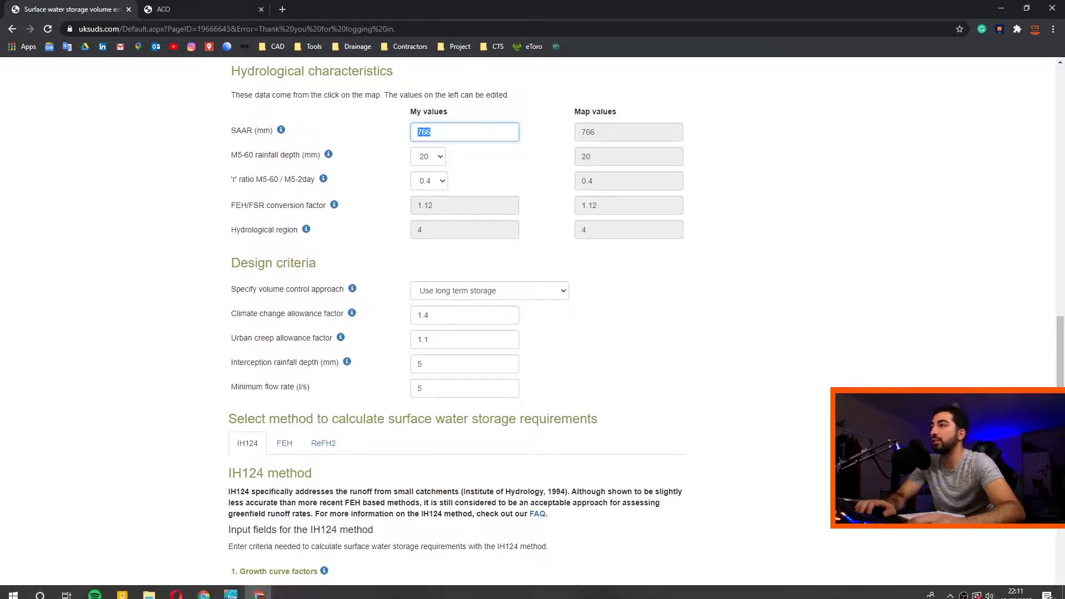
Place Flow+ simulation settings beside the web page and enter M5-60 20 and Ratio-R 0.4
click(238, 588)
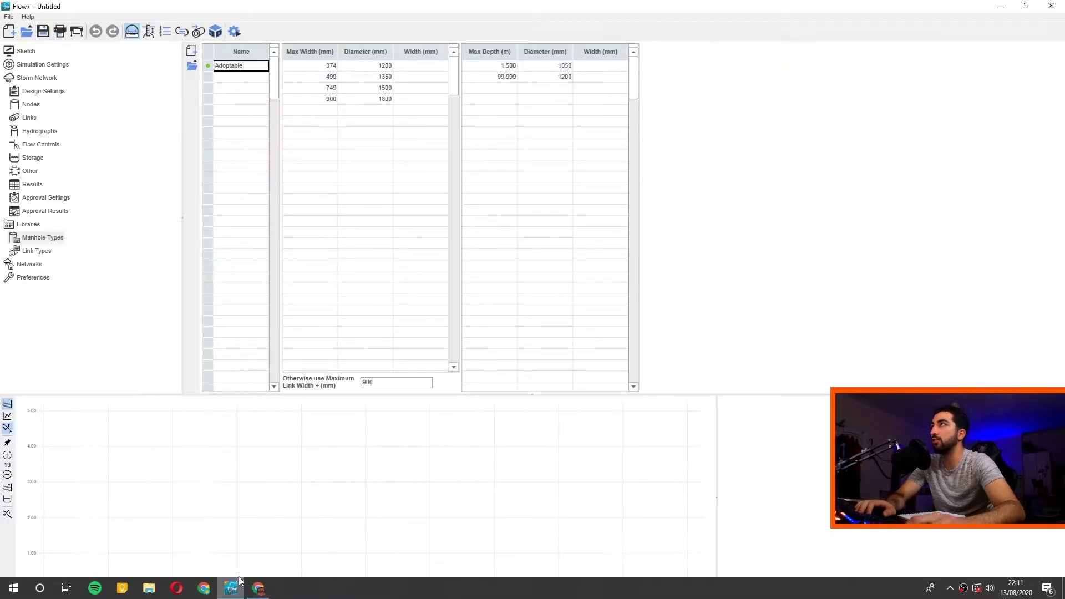
click(29, 64)
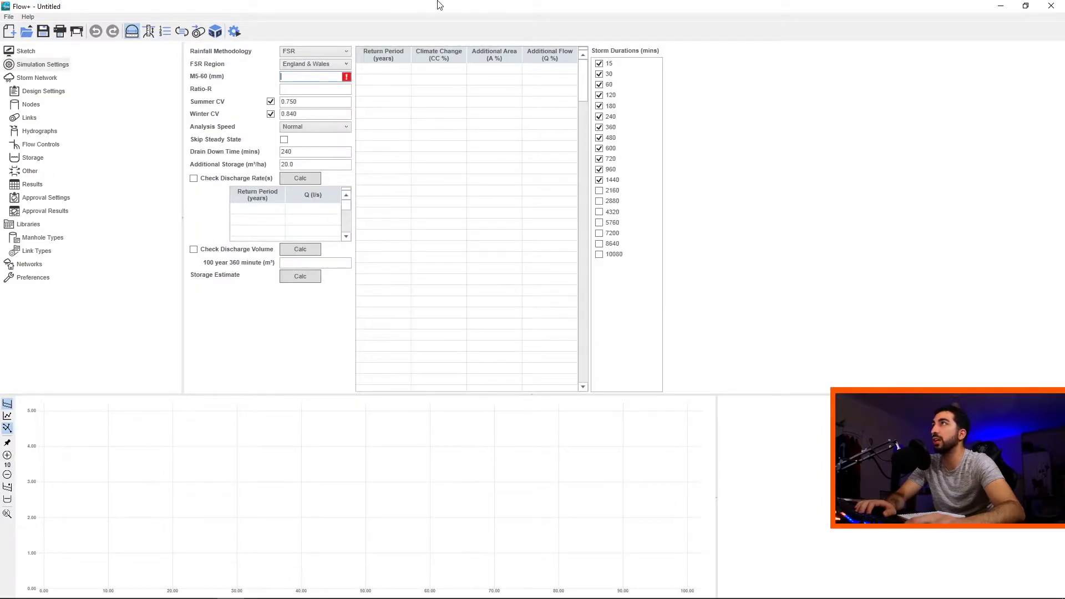
drag(438, 4, 742, 117)
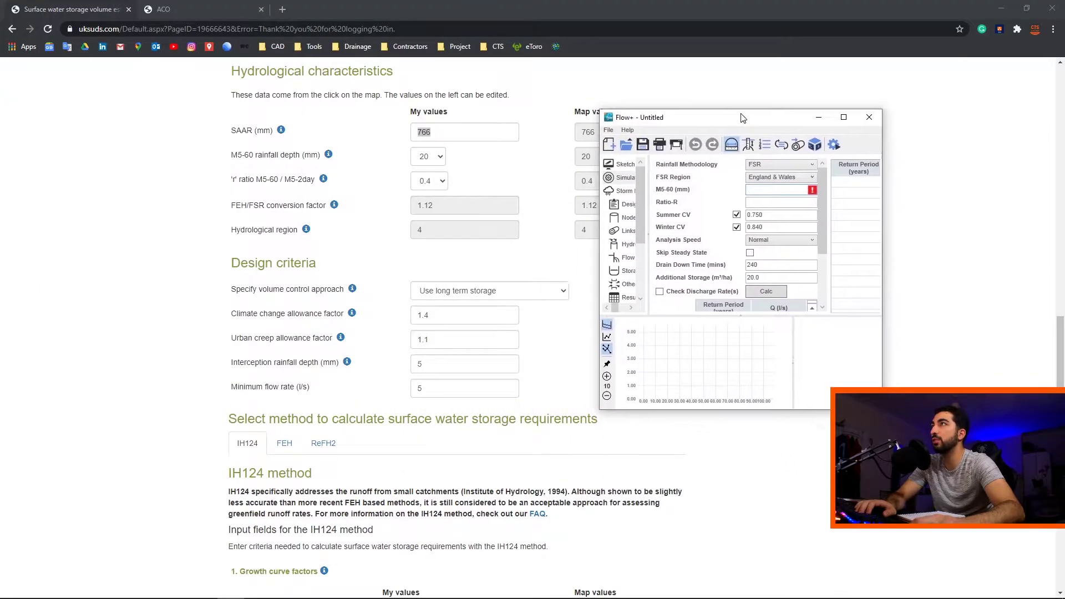
text(20)
click(761, 202)
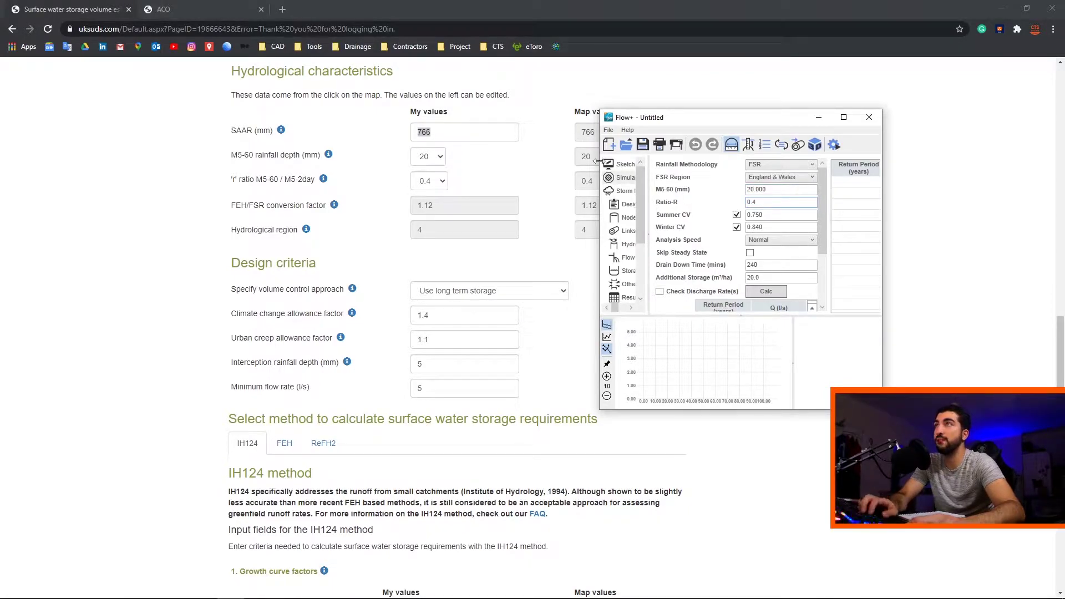
drag(600, 255, 512, 255)
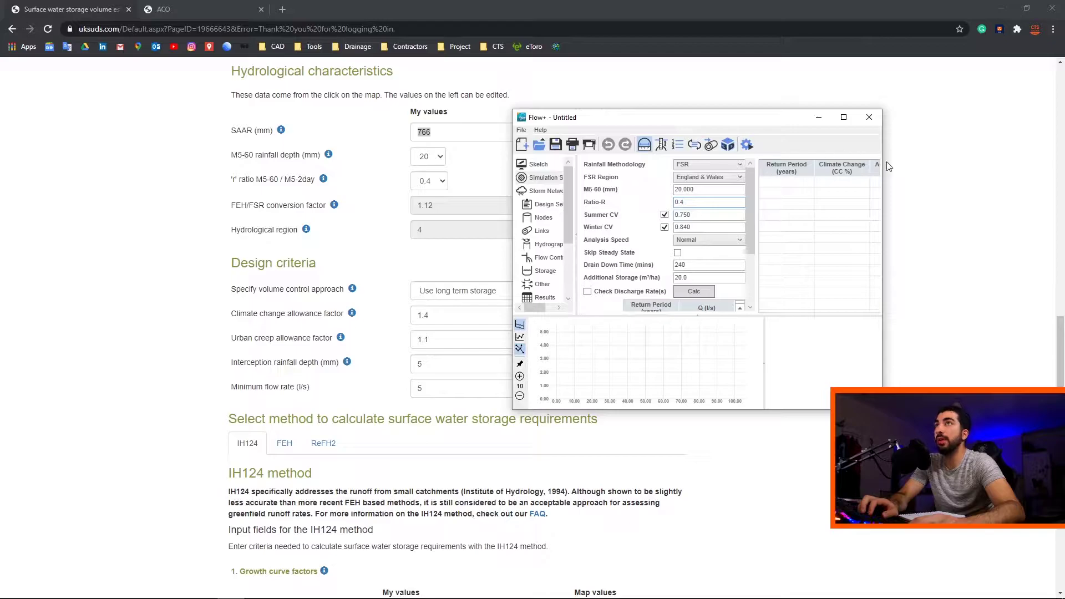
drag(881, 162, 1017, 161)
Add rainfall return periods 1, 30 and 100 years, with 30% climate change on 100 years
click(820, 183)
text(1)
key(Return)
text(30)
key(Return)
text(100)
key(Return)
click(860, 215)
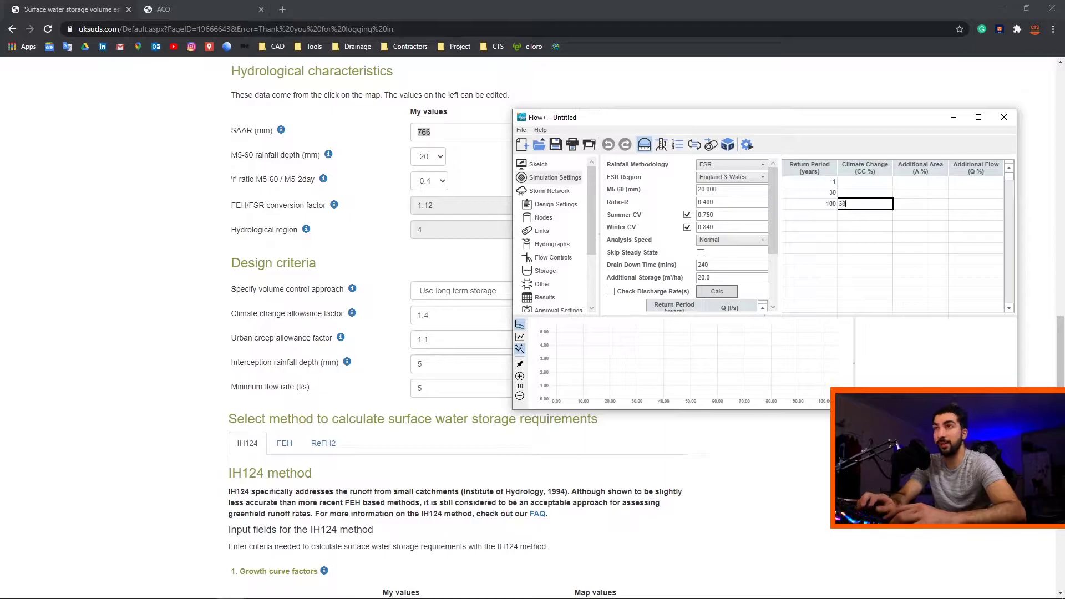
click(881, 195)
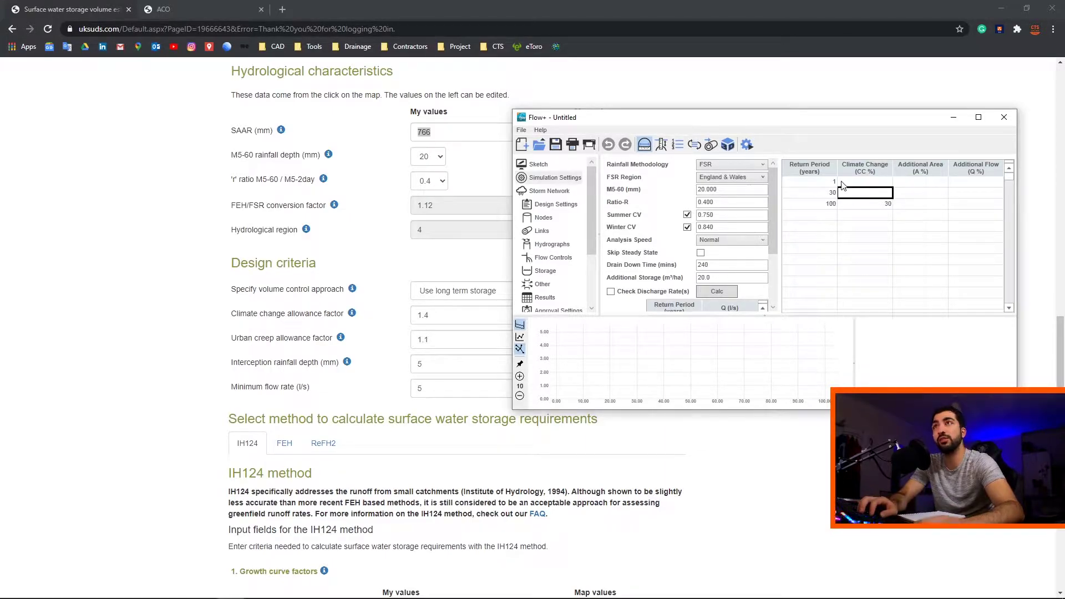
List return periods 1 and 30 in the discharge check table
scroll(682, 259, down, 1)
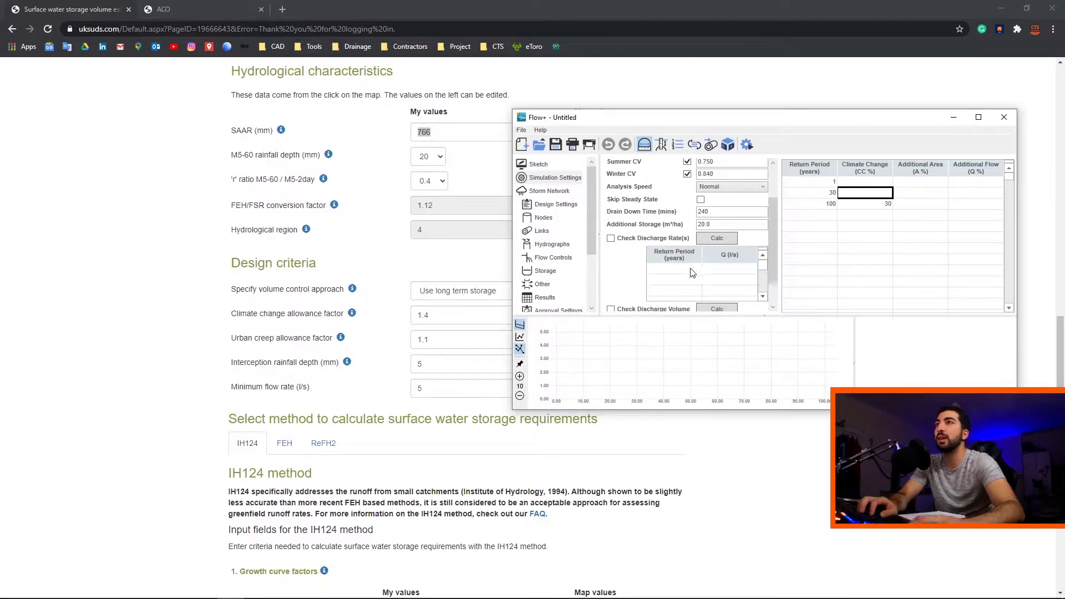
scroll(703, 251, up, 1)
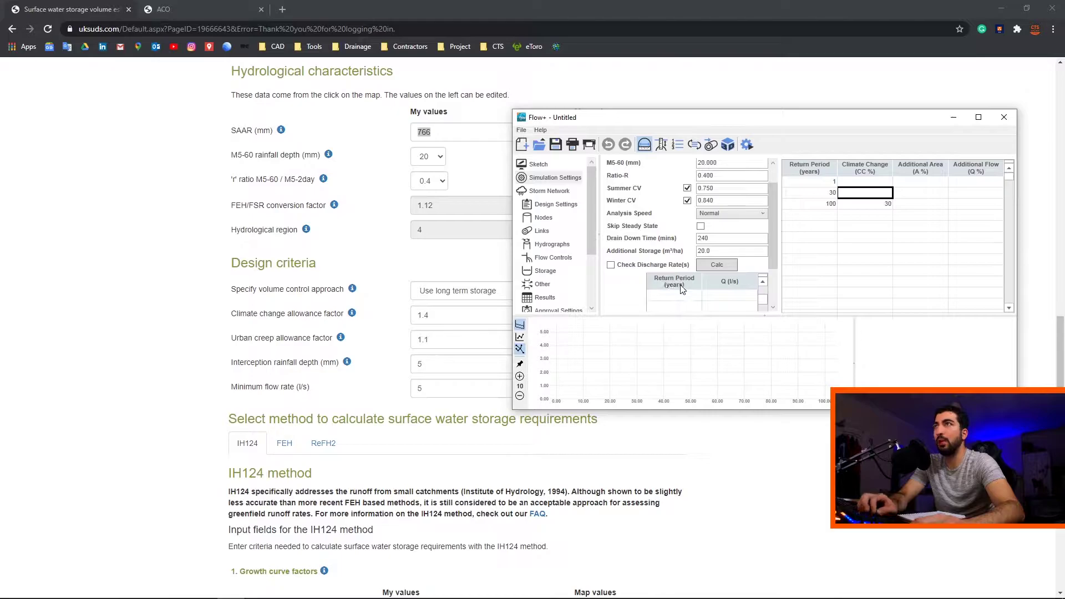
scroll(776, 271, down, 1)
click(683, 269)
text(1)
key(Return)
text(30)
key(Return)
Add the 100-year discharge period, enable the rate check, and enter area 1 ha and SAAR 766
text(100)
click(725, 268)
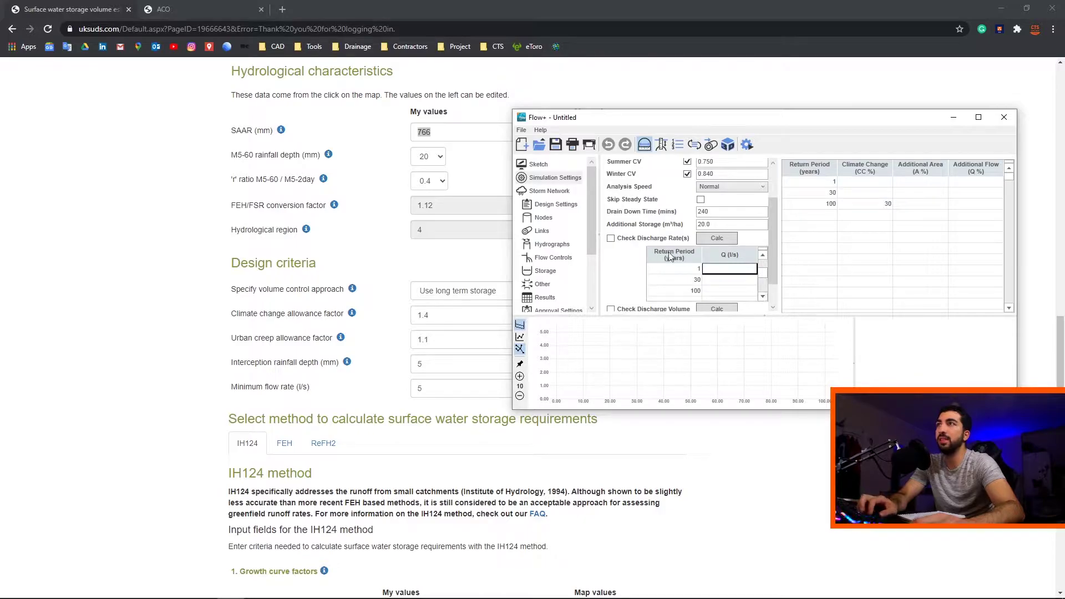
click(612, 239)
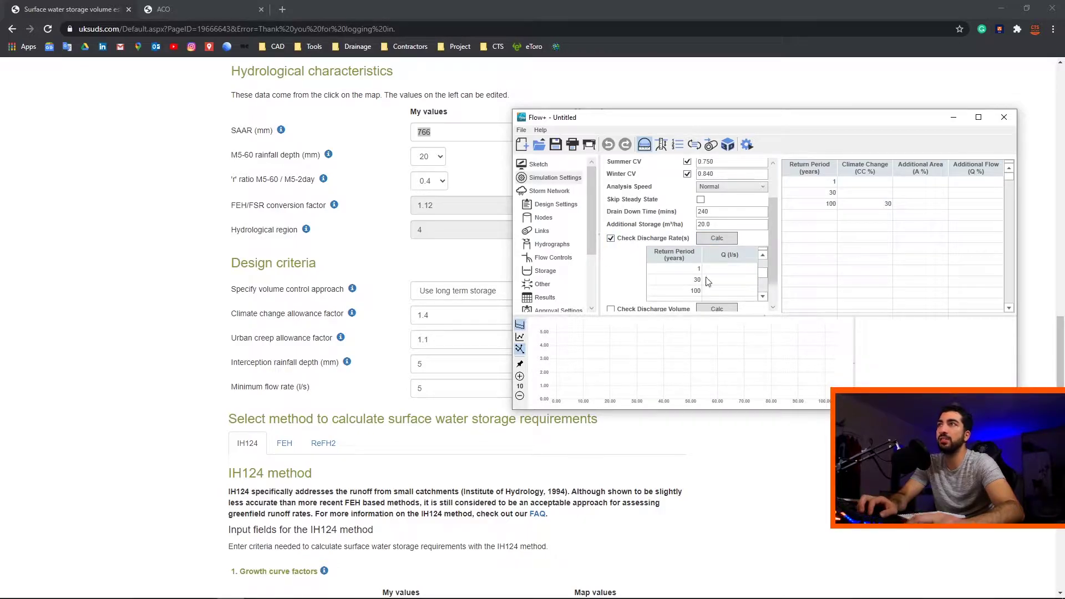
click(720, 281)
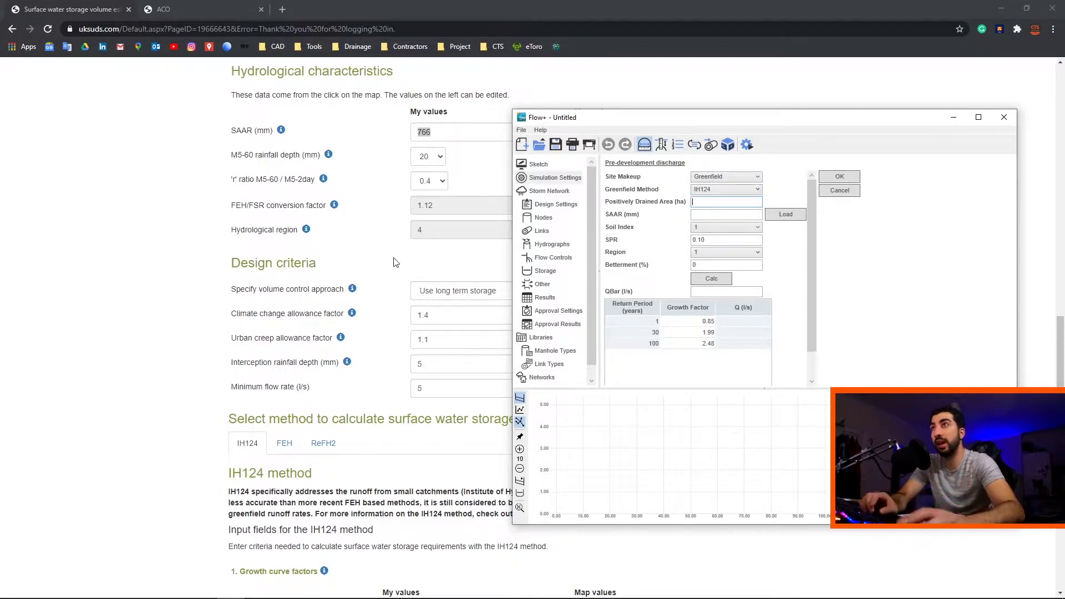
text(1)
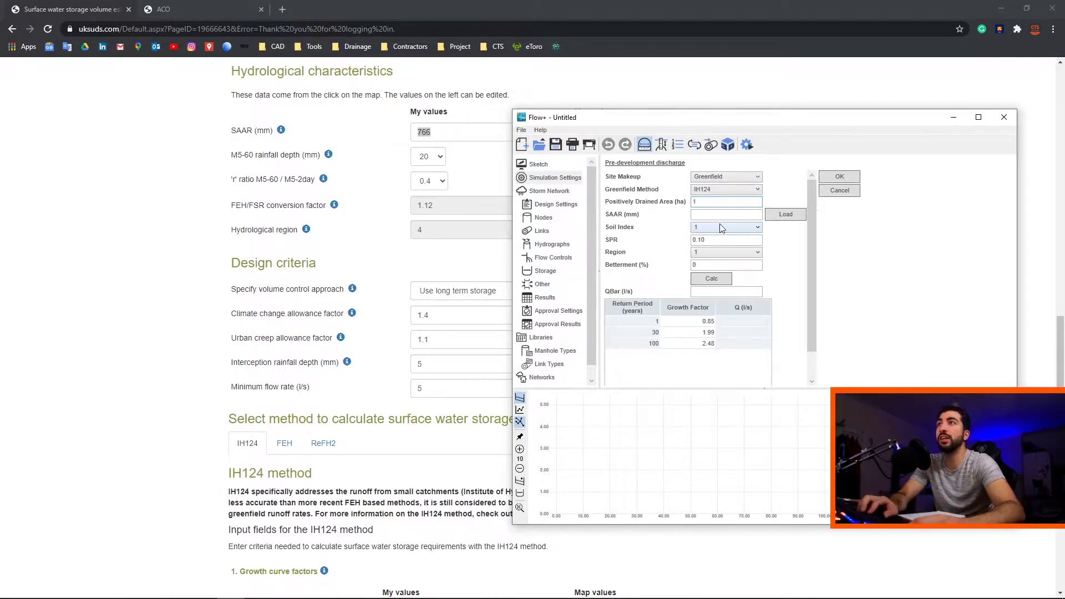
click(699, 215)
text(766)
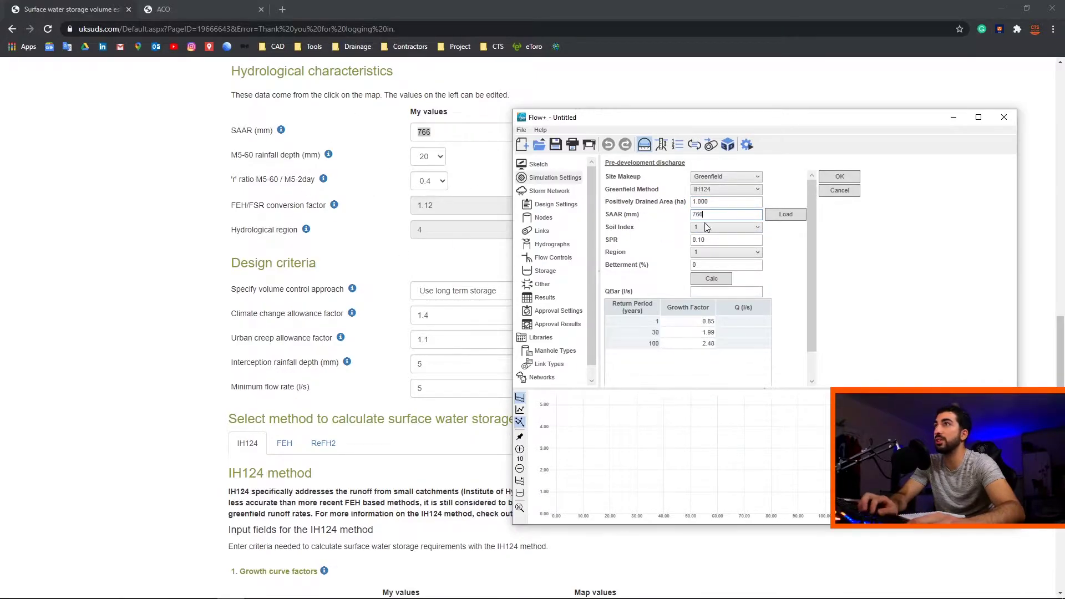
Set soil index 4 and hydrological region 4 from the web data, then accept Qbar 5.4 l/s
click(729, 227)
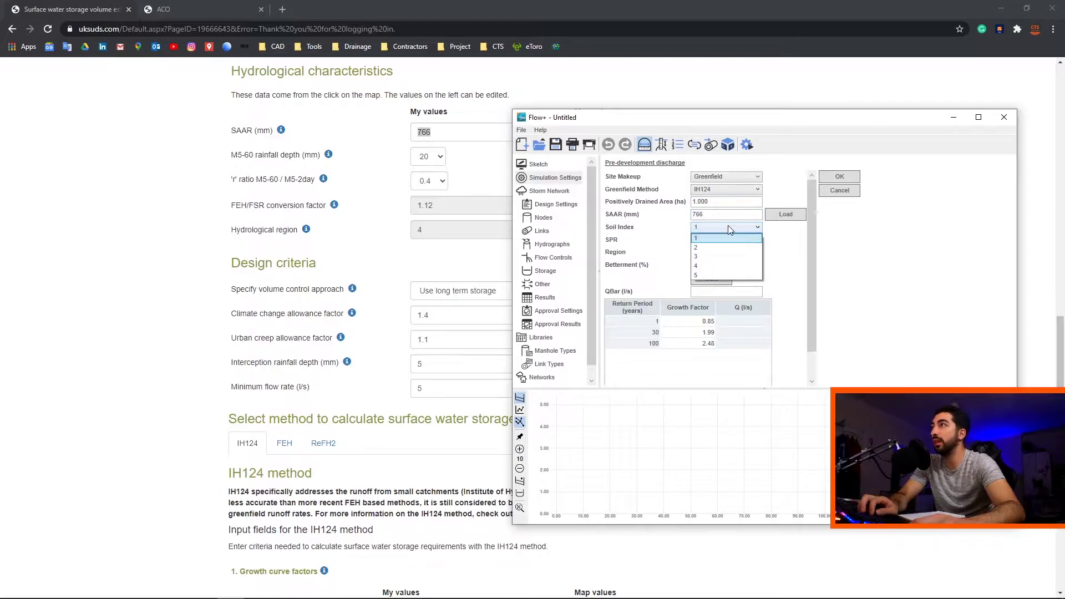
click(358, 315)
scroll(383, 273, down, 7)
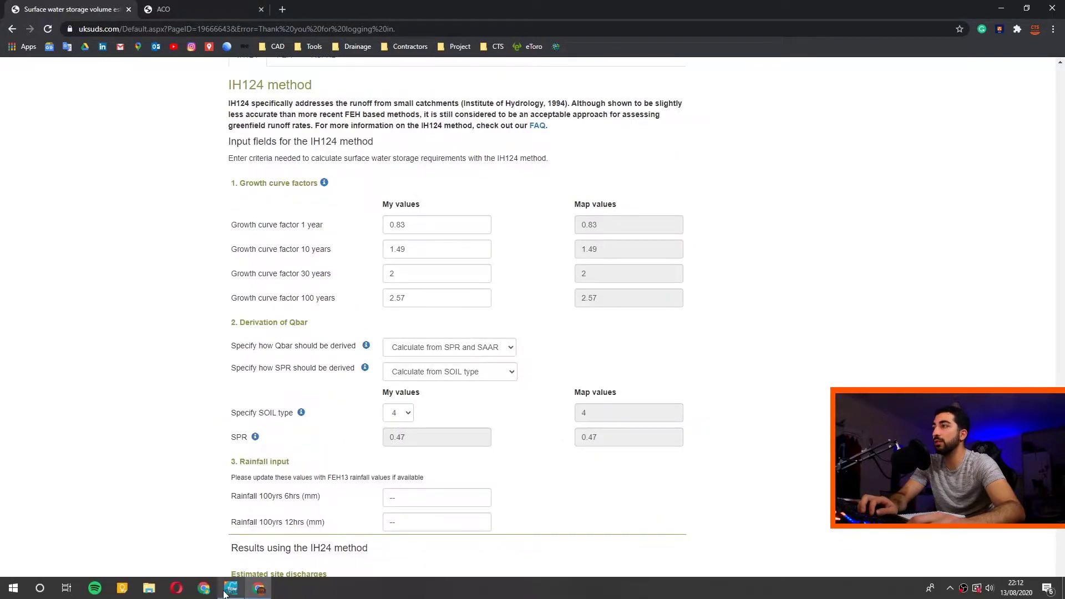
click(231, 588)
click(724, 228)
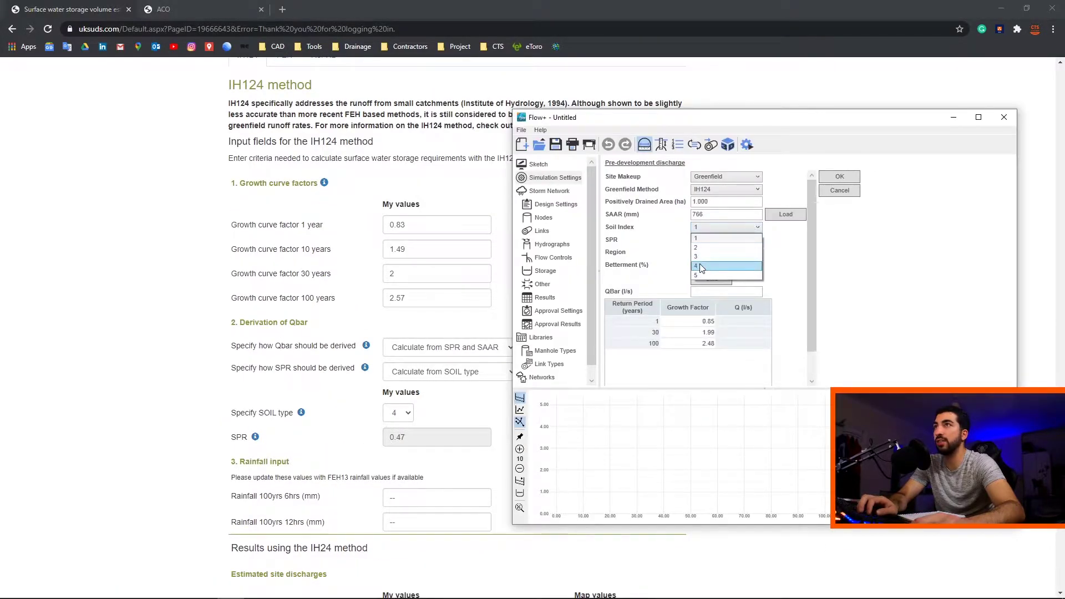
click(721, 268)
drag(411, 438, 395, 438)
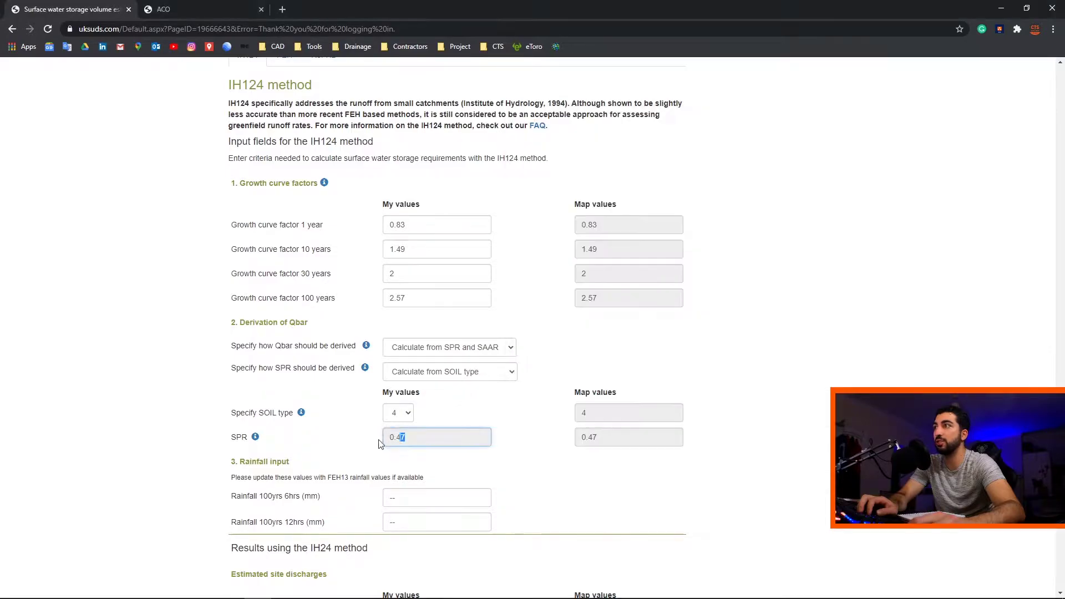
click(253, 588)
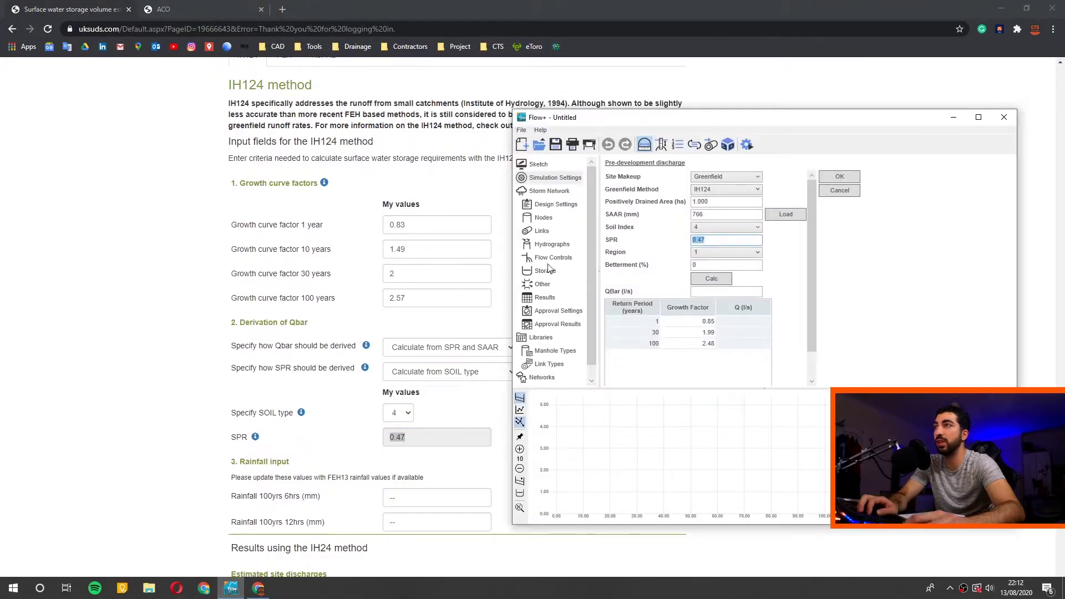
click(718, 253)
scroll(356, 319, up, 7)
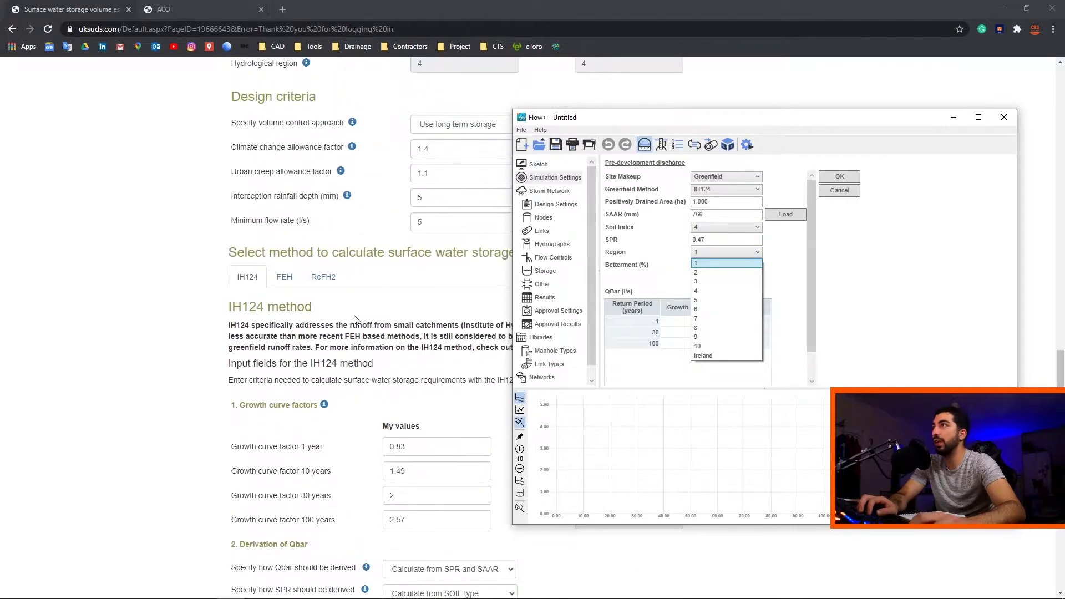
click(697, 291)
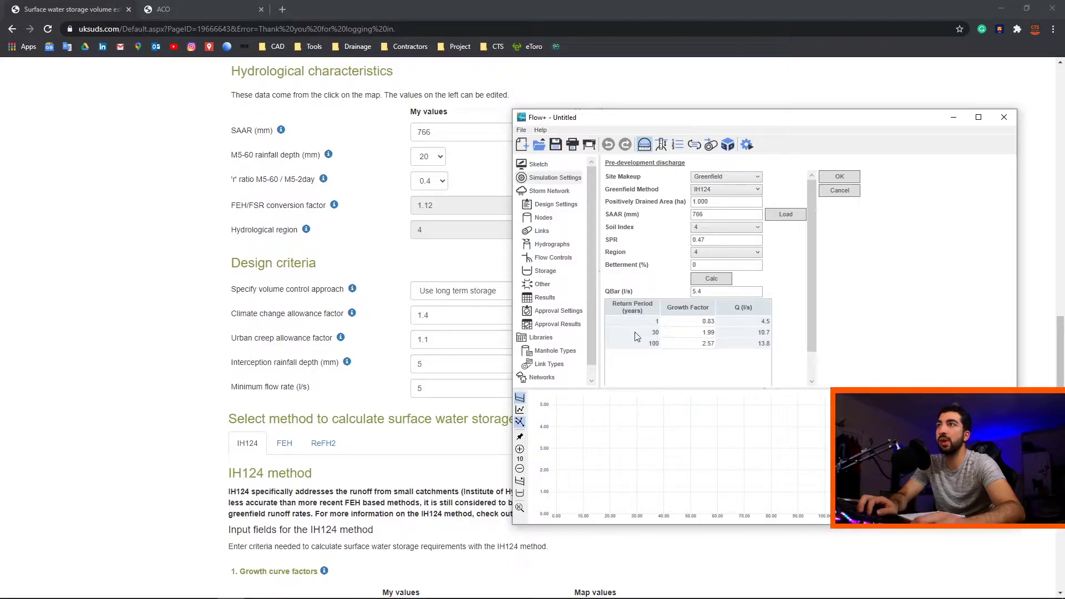
click(839, 178)
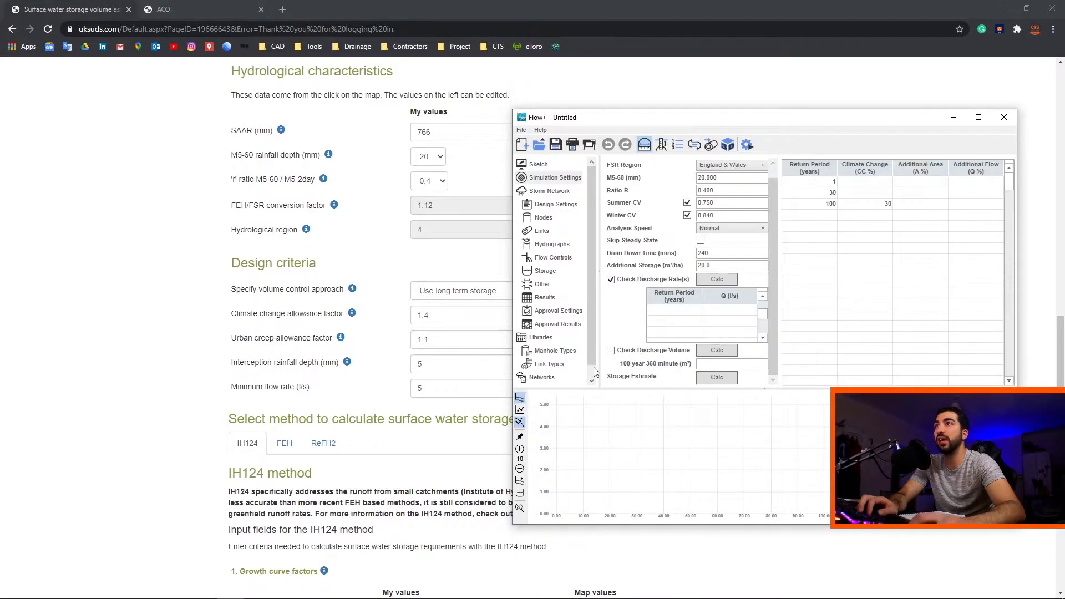
Calculate greenfield runoff for 1.2 ha: CWI 114.963, 100-year 360-minute volume 364 m³
click(713, 352)
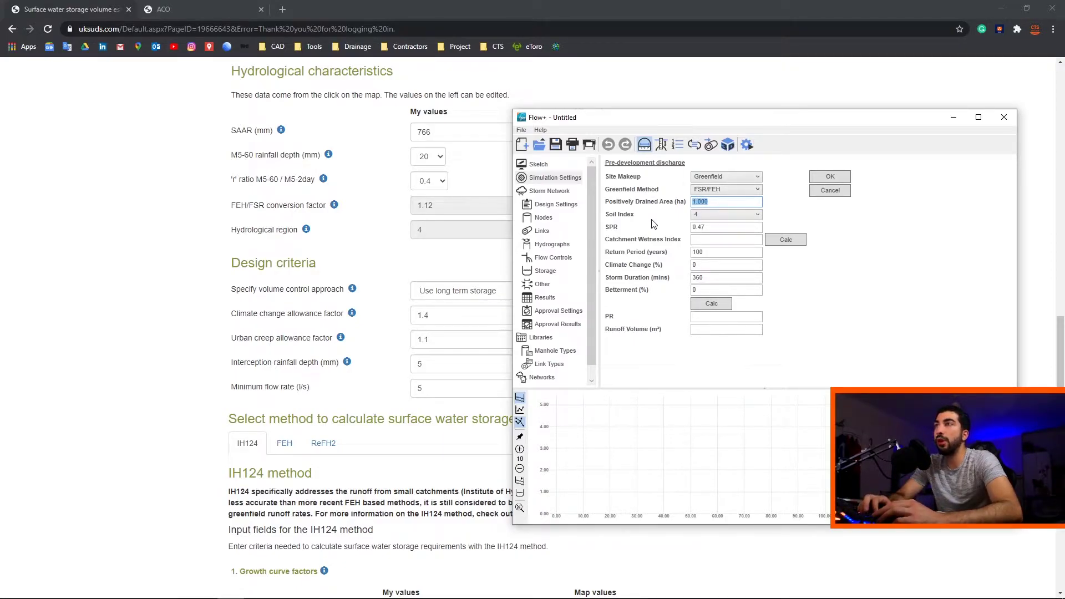
text(1.2)
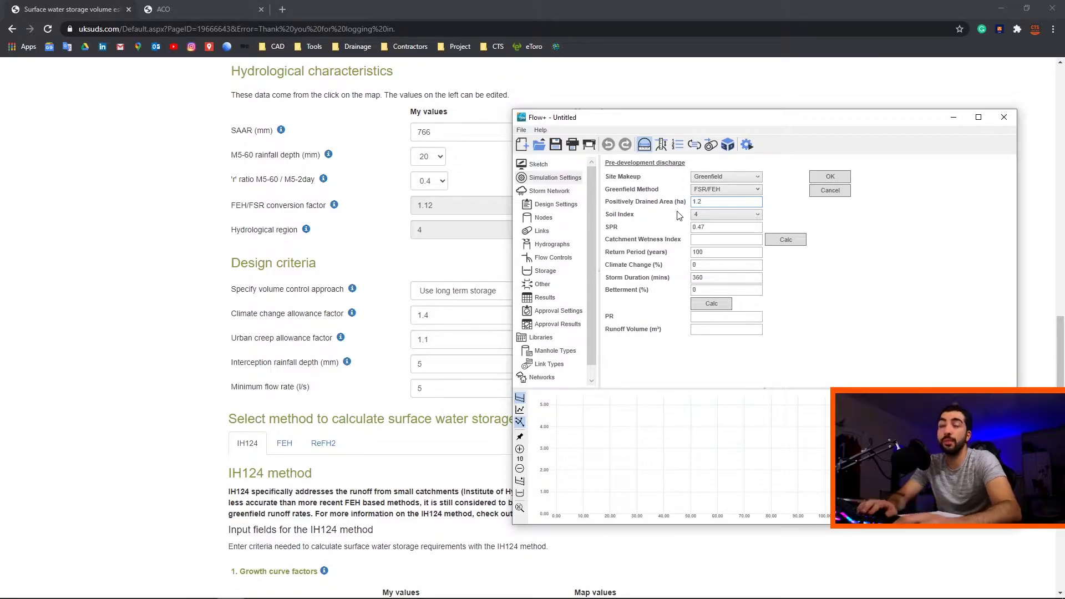
click(718, 226)
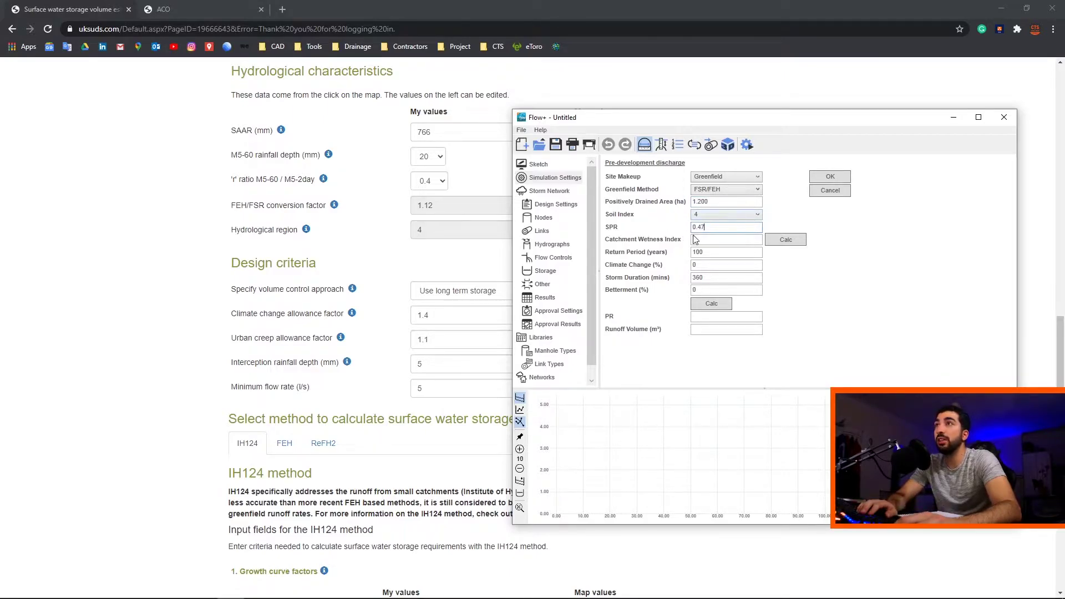
click(788, 242)
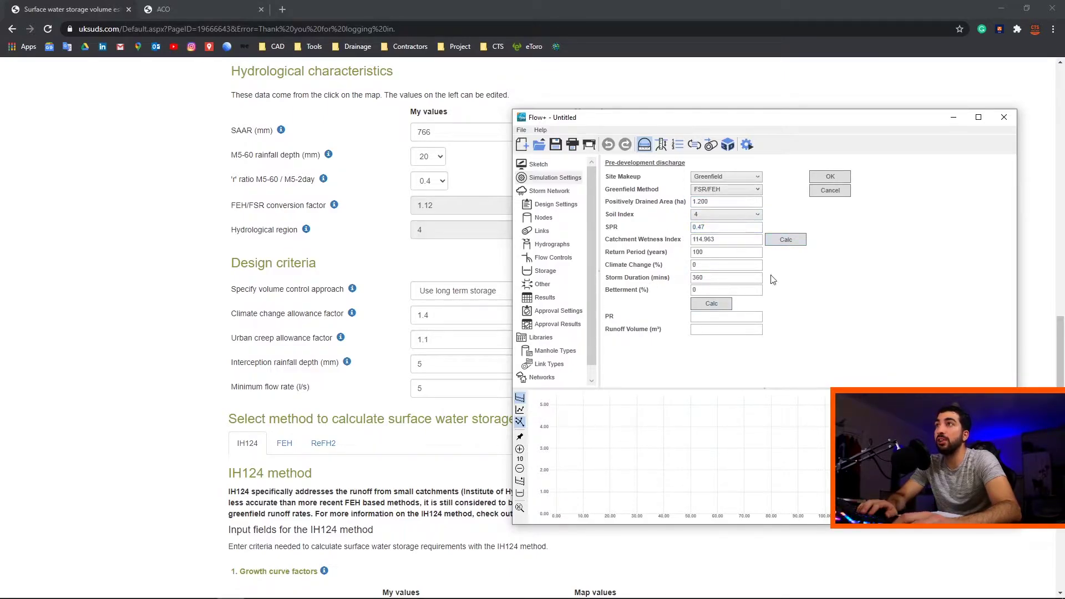
double_click(727, 264)
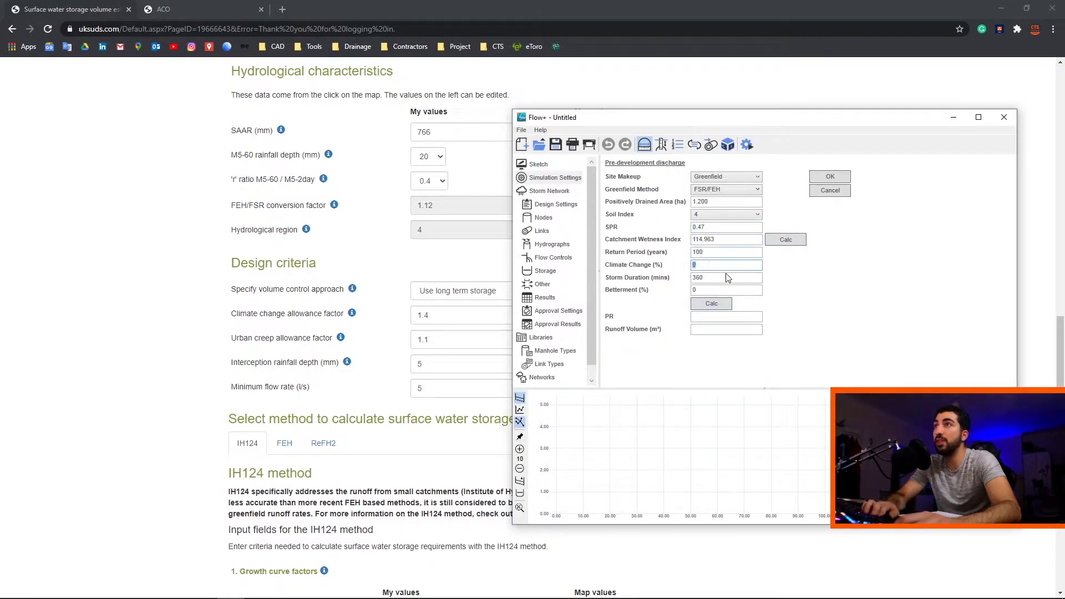
click(713, 305)
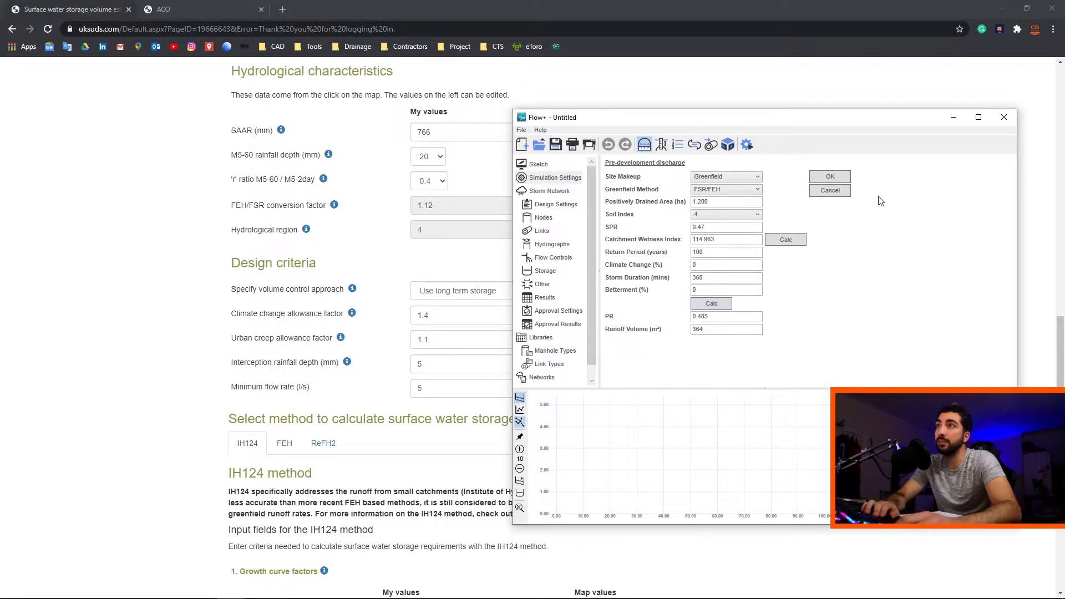
Accept the discharge volume calculation, giving discharge rates 5.3, 12.8 and 16.6 l/s
click(826, 181)
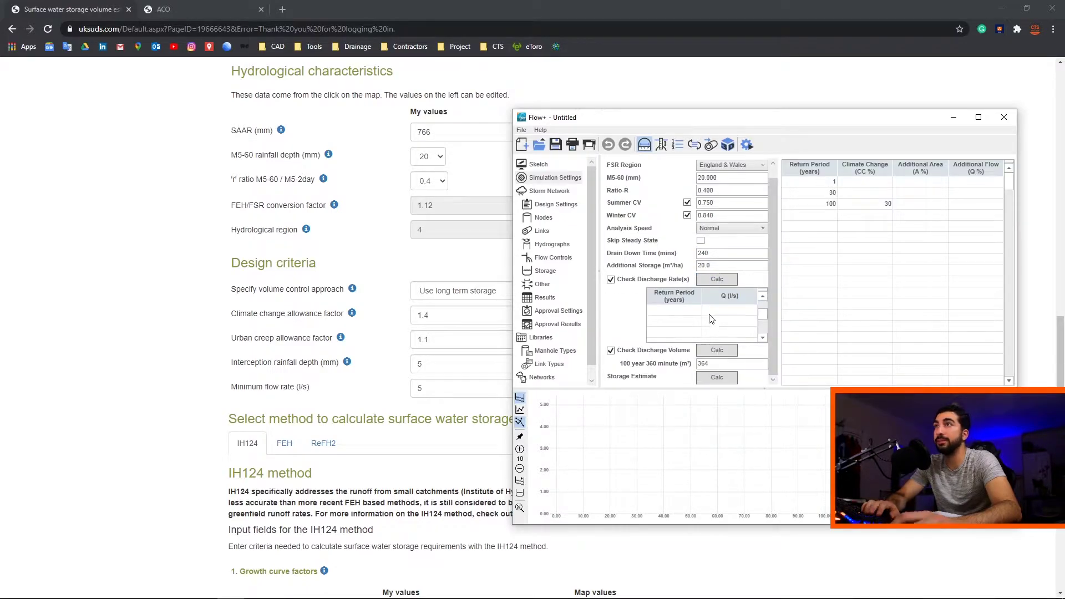
click(715, 379)
click(820, 190)
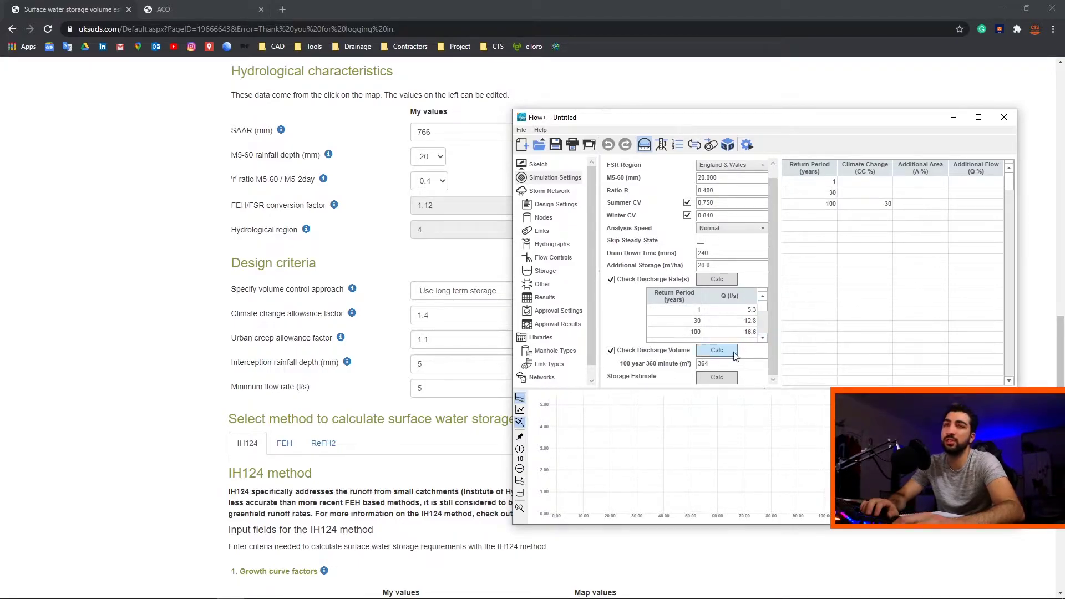
Estimate required storage of 418–585 m³ for 100 years, 30% climate change, 1 ha, 16.6 l/s
click(717, 378)
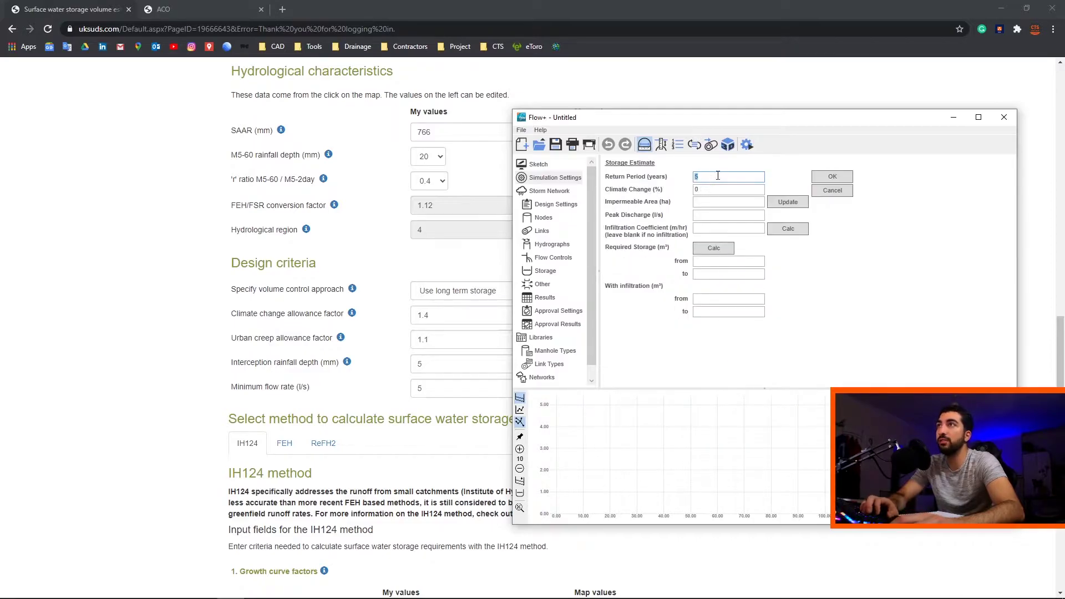
text(100)
key(Tab)
text(30)
key(Tab)
text(1)
key(Tab)
text(16.6)
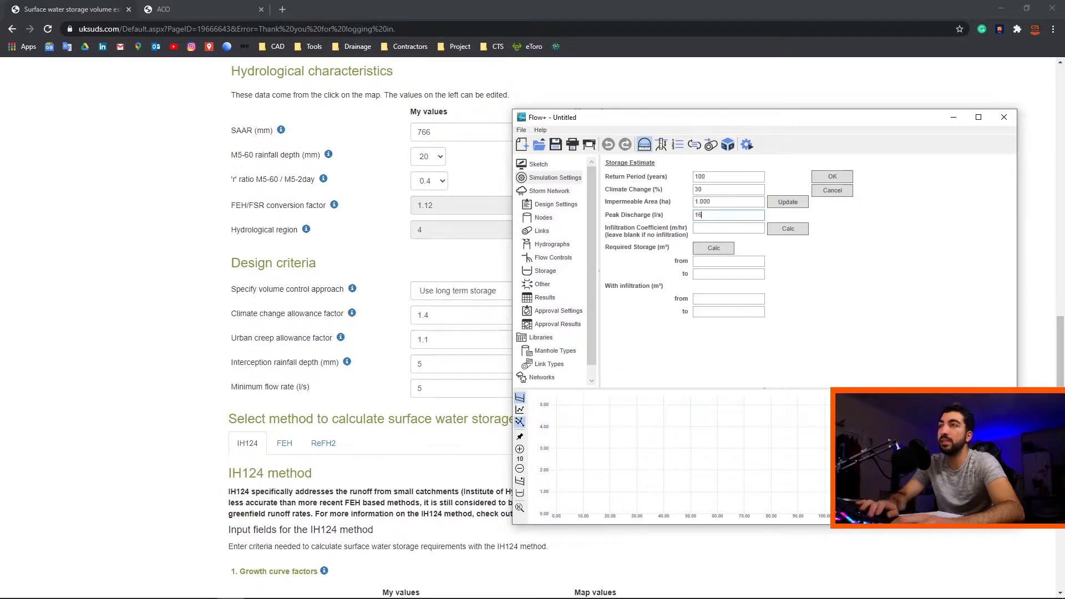
click(719, 249)
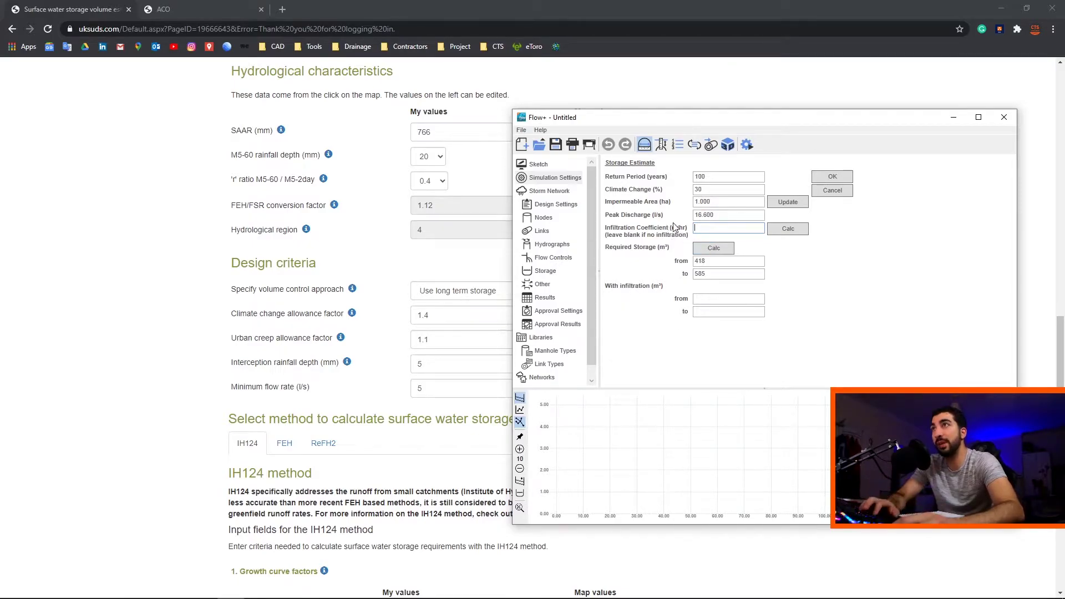
Accept the storage estimate, maximise Flow+, and set the design return period to 1 year
click(840, 177)
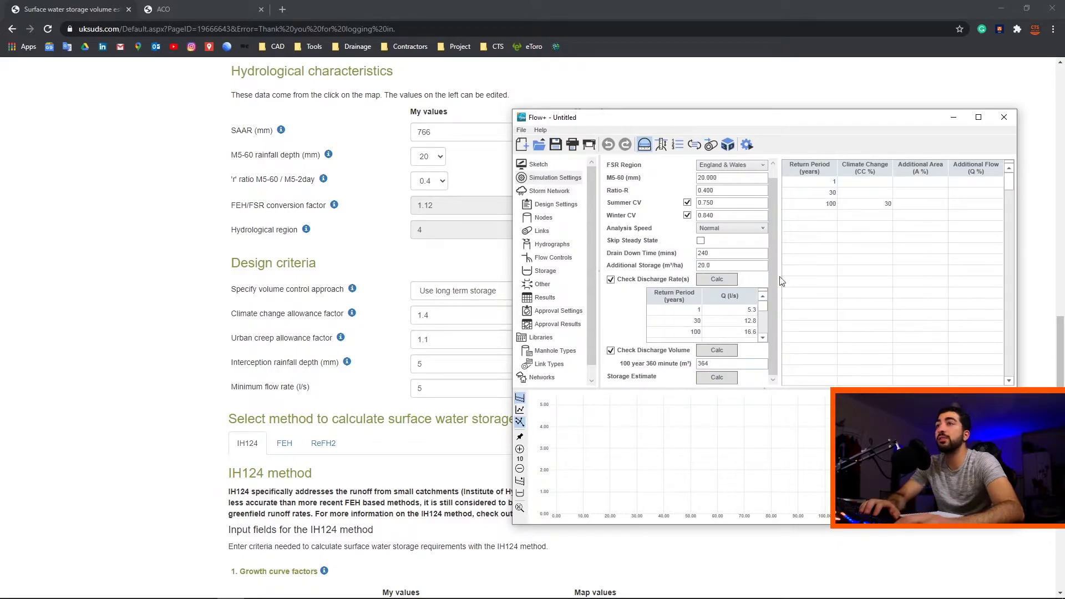
click(978, 117)
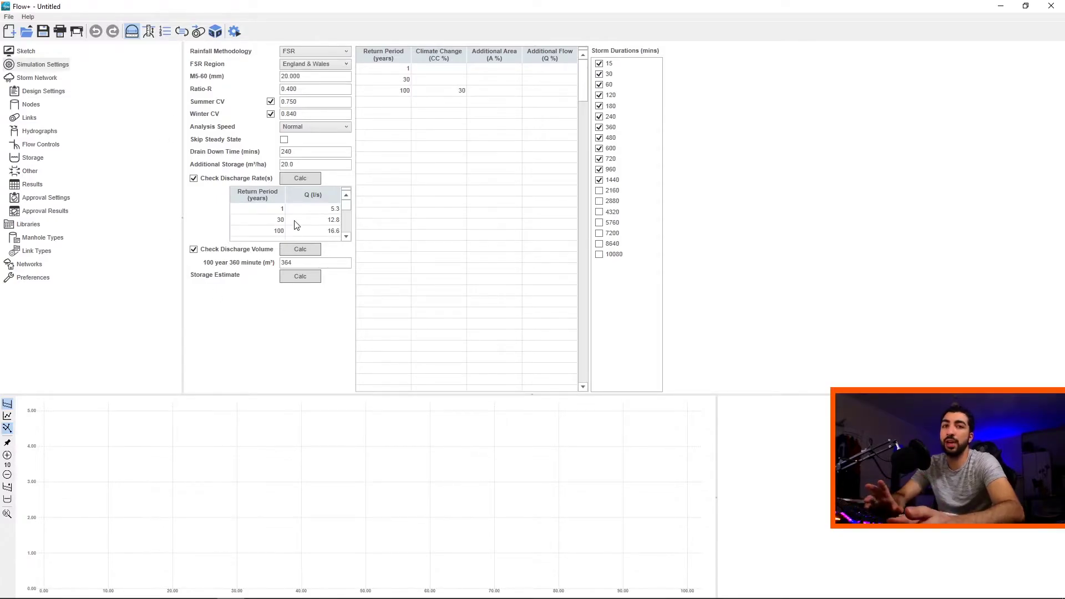
click(35, 92)
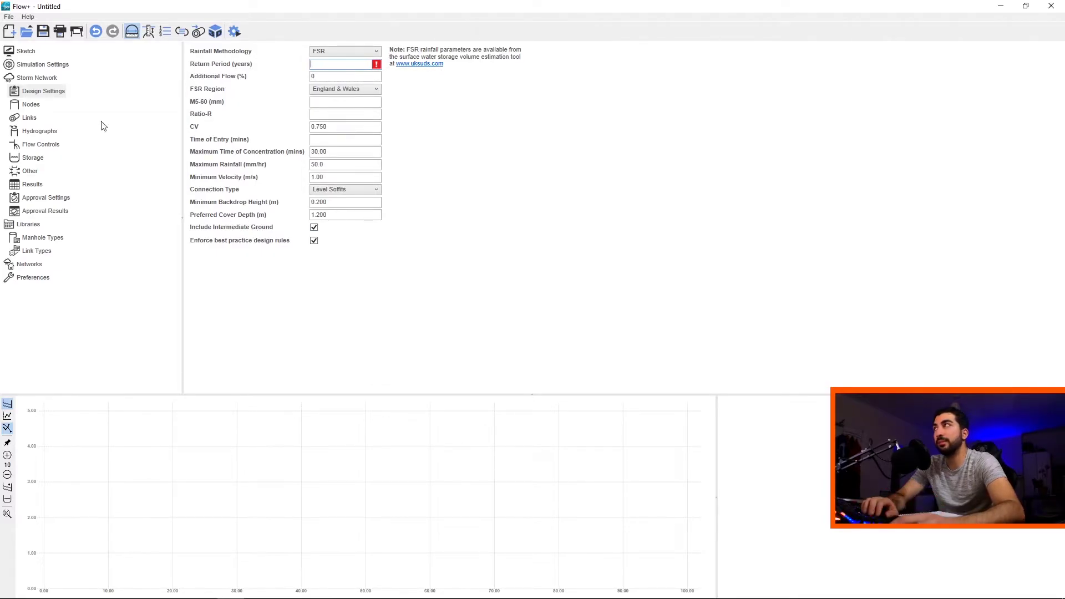
click(41, 64)
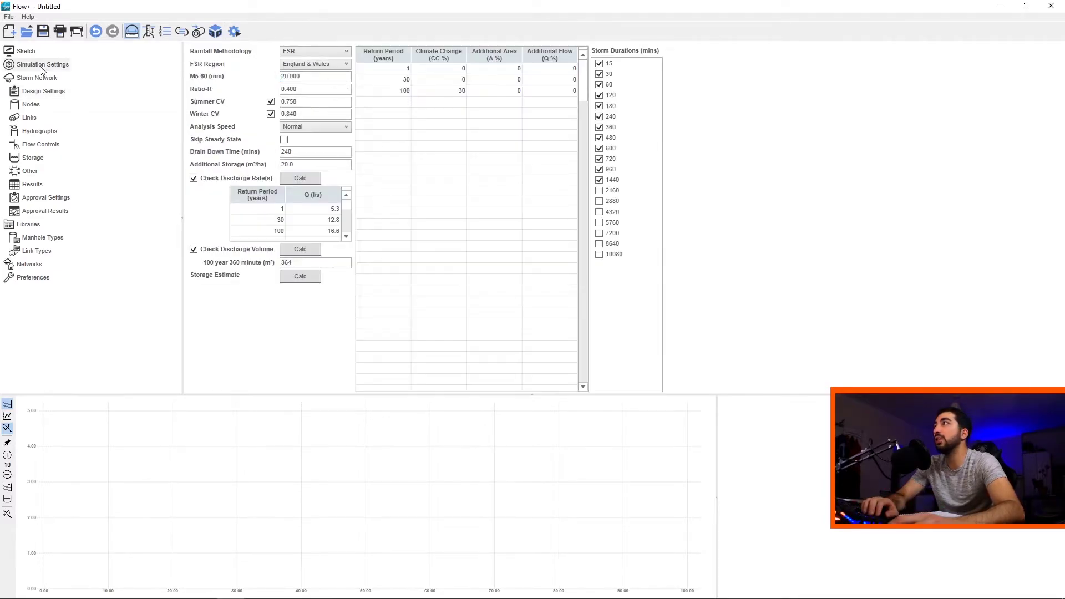
click(59, 92)
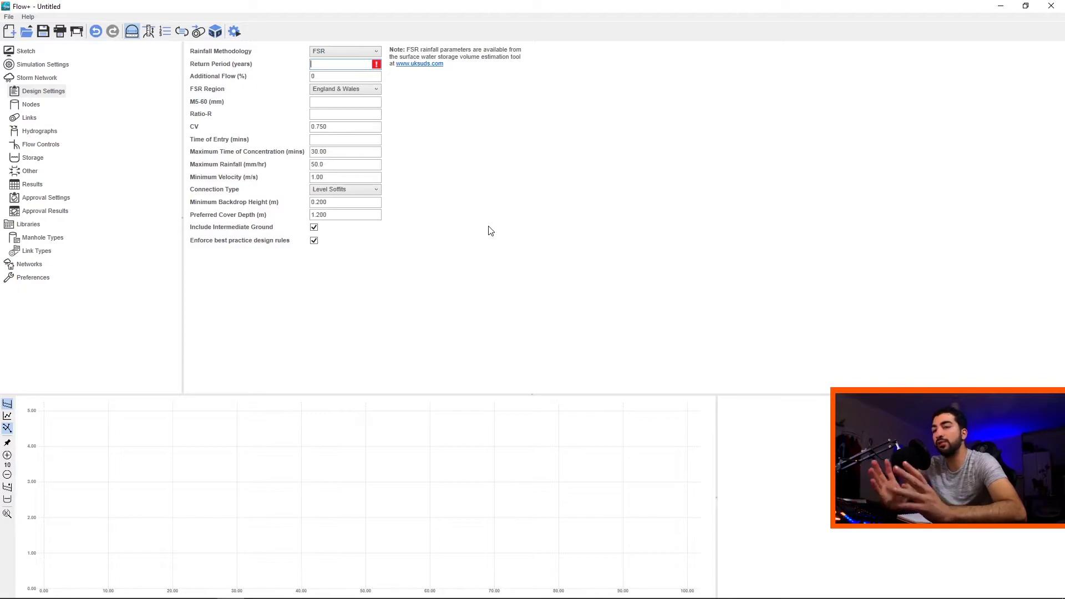
click(339, 76)
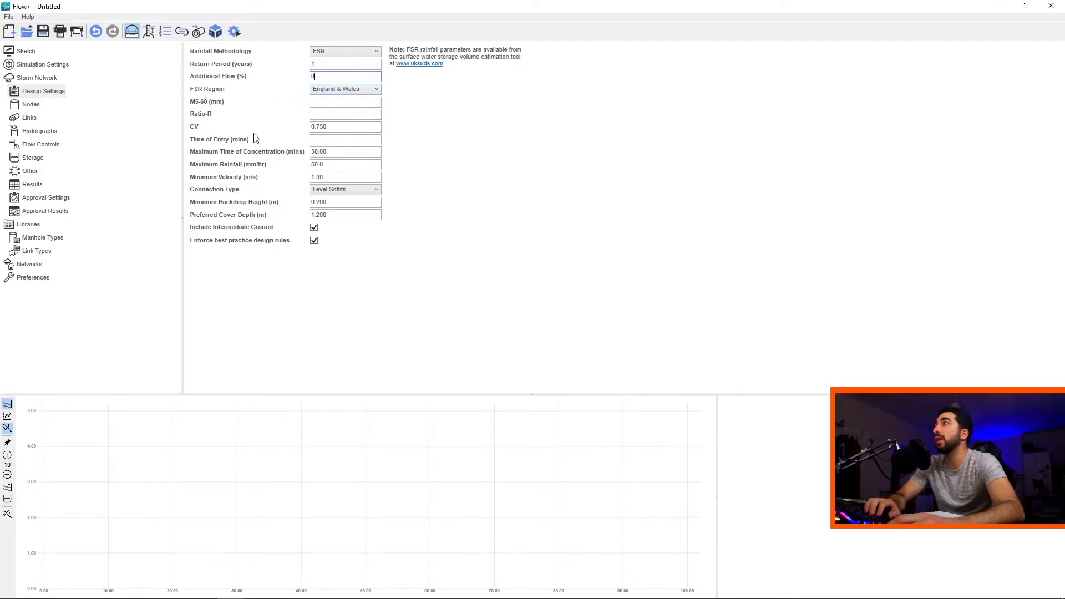
Keep England & Wales as FSR region and FSR as the rainfall methodology
click(334, 91)
click(322, 99)
click(337, 56)
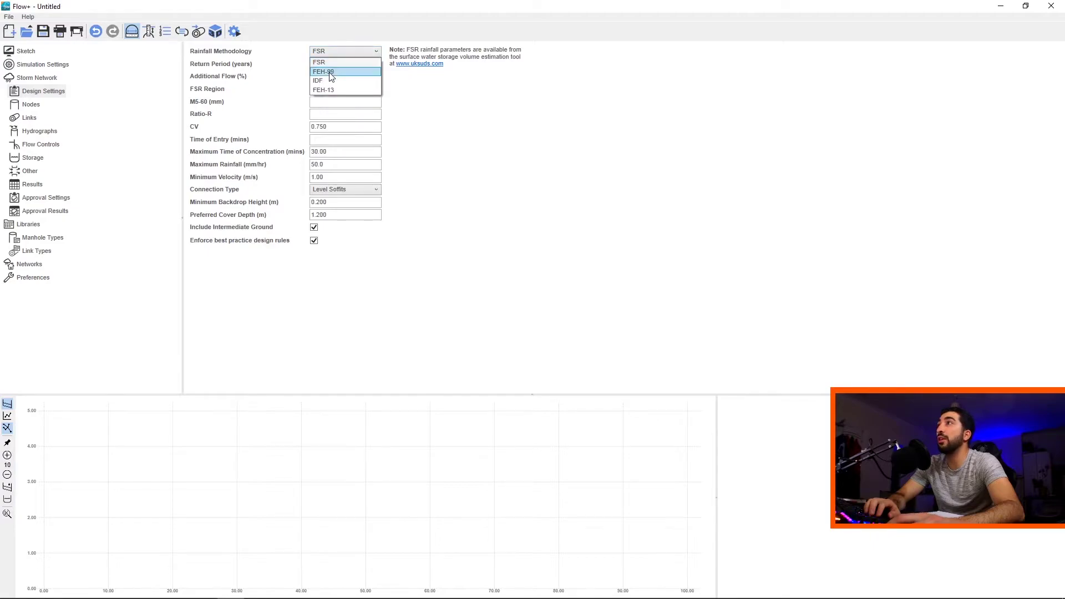
click(332, 72)
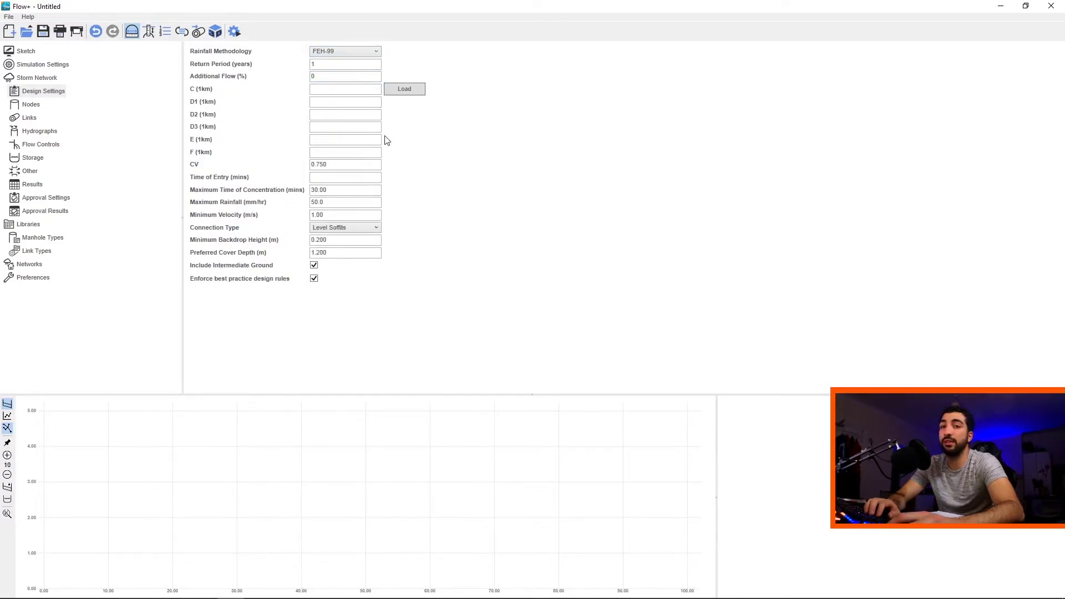
click(342, 53)
click(333, 60)
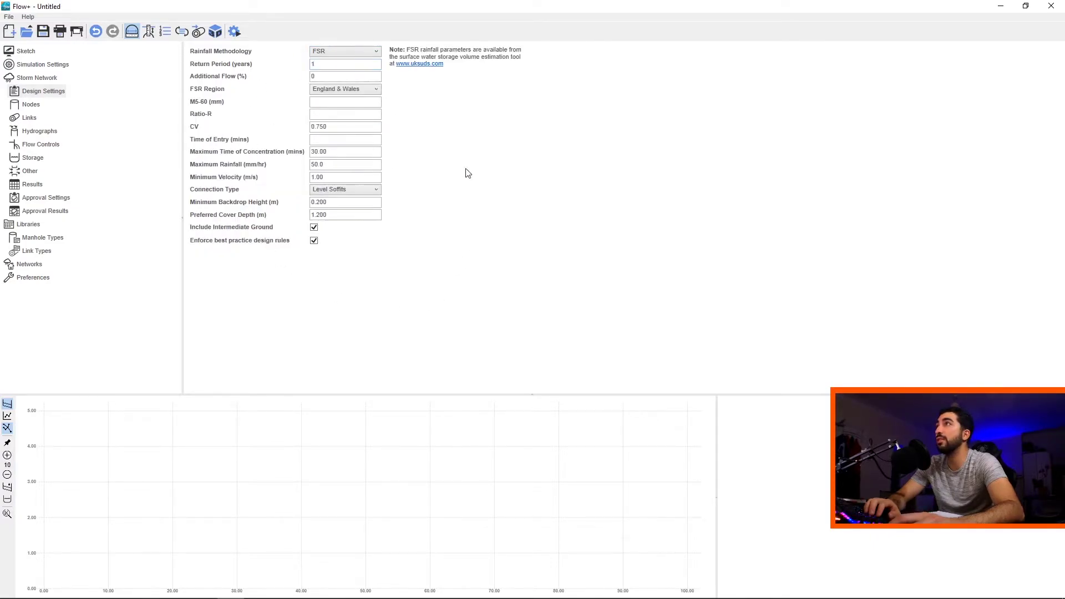
Set time of entry to 5 minutes, keeping CV 0.750, Level Soffits and 1.200 m cover depth
double_click(336, 127)
click(329, 139)
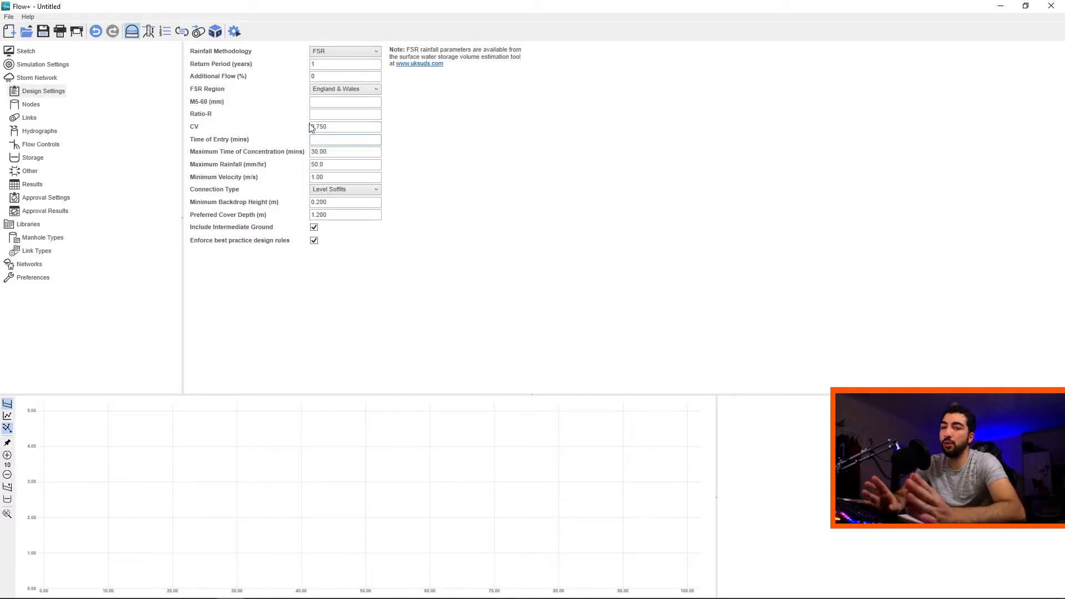
text(5)
key(Tab)
double_click(340, 165)
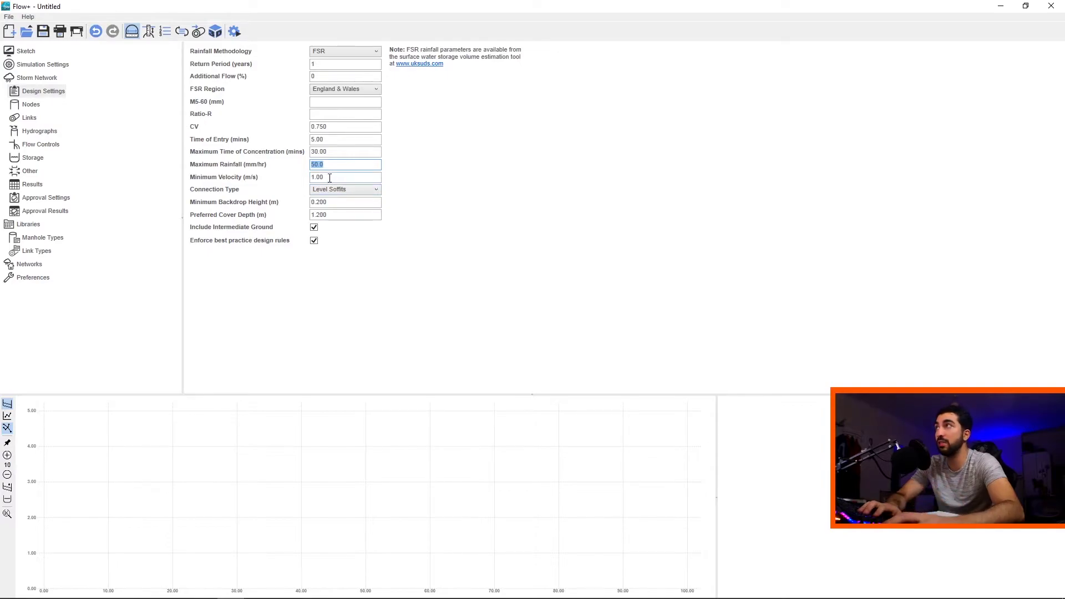
double_click(357, 178)
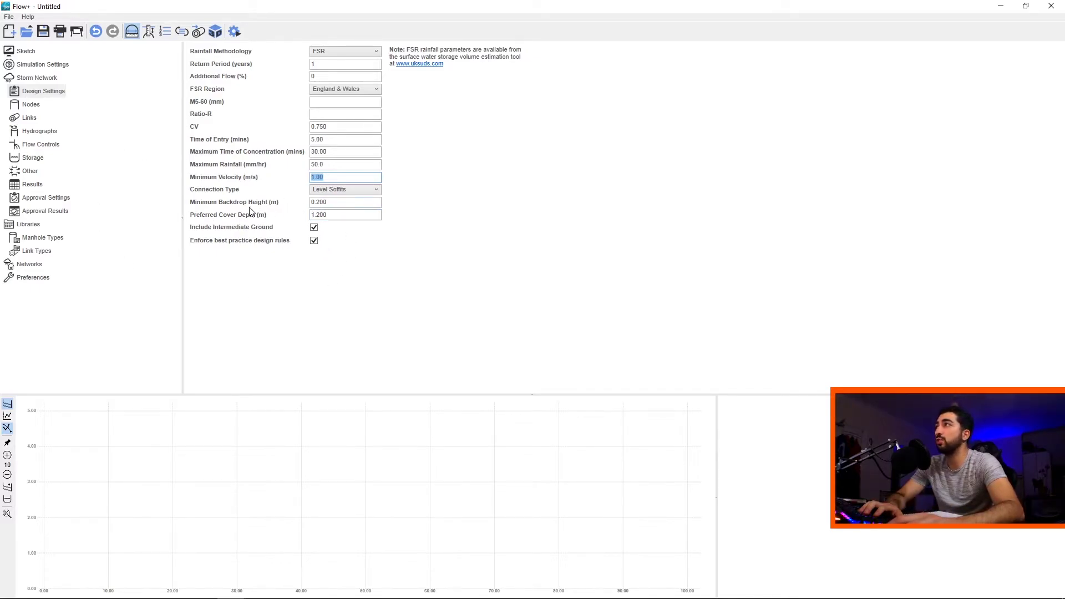
click(357, 190)
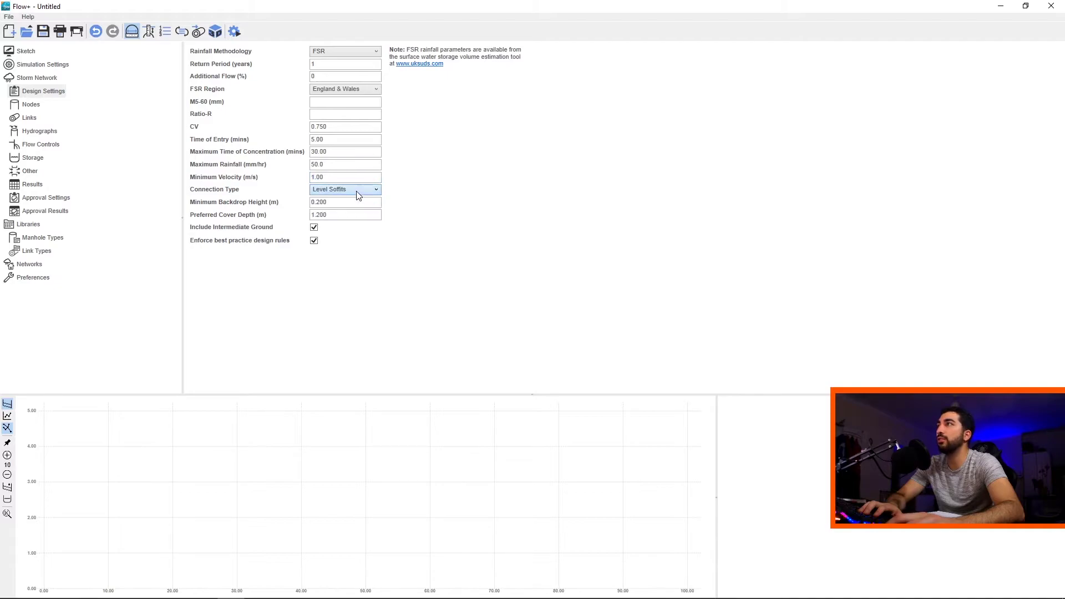
key(Tab)
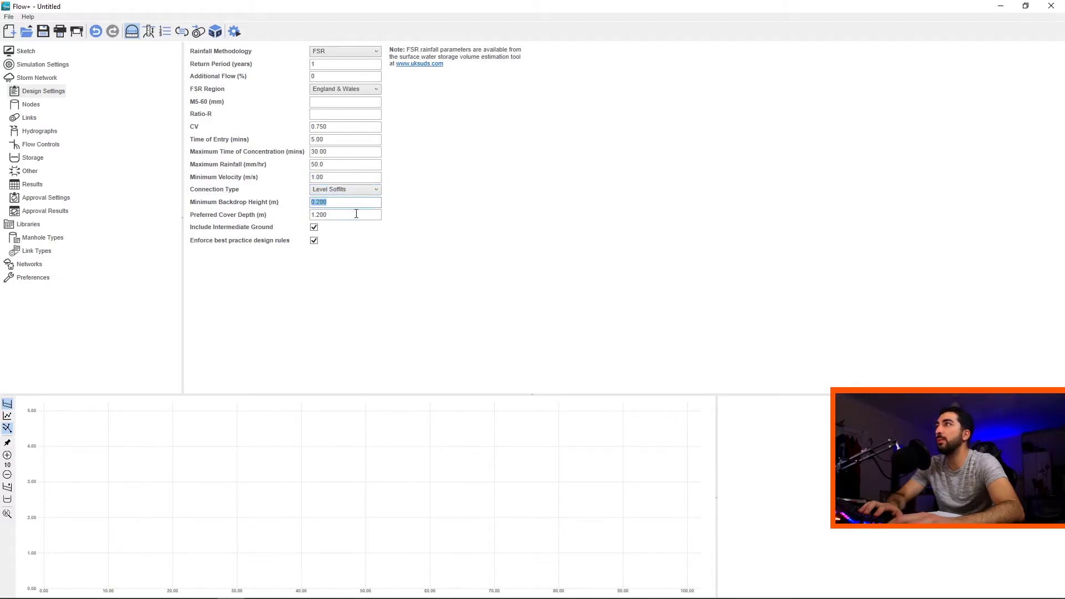
key(Tab)
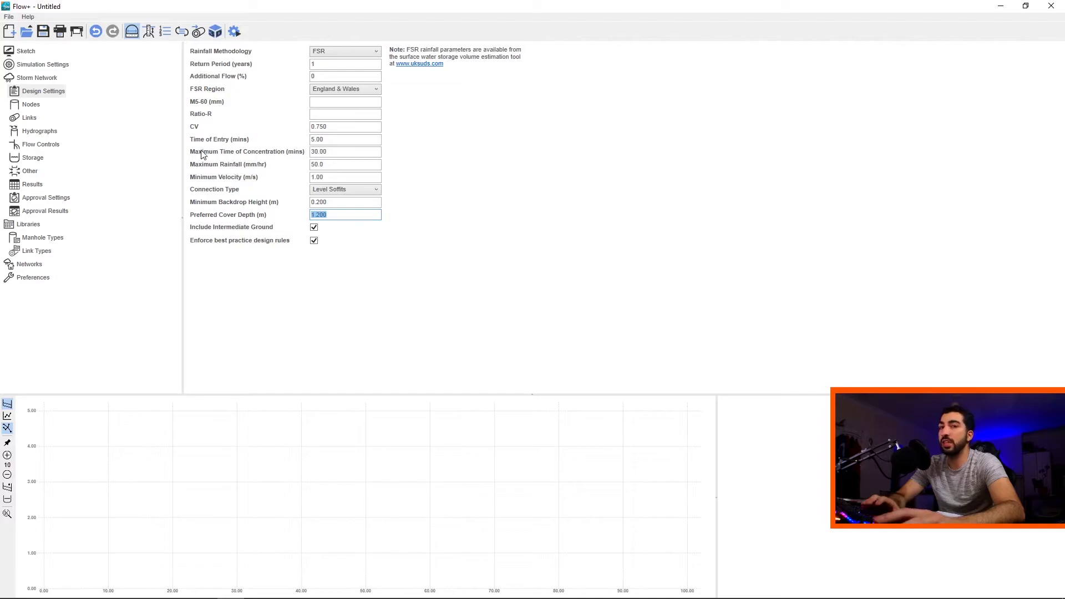
Add a new link type named 'Perforated Pipe' with 75 mm auto increment
click(34, 252)
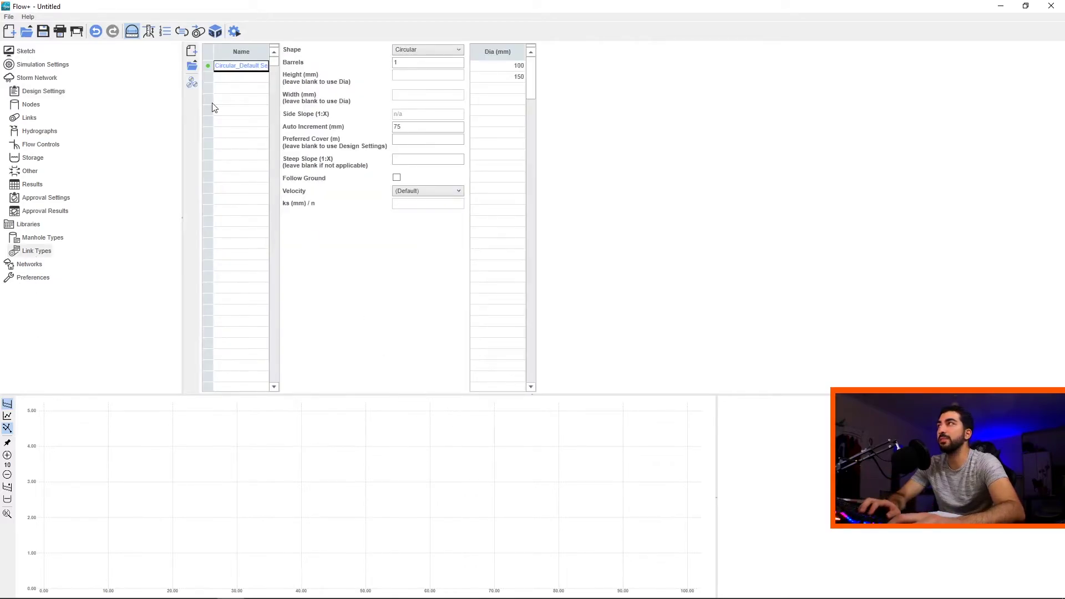
click(236, 78)
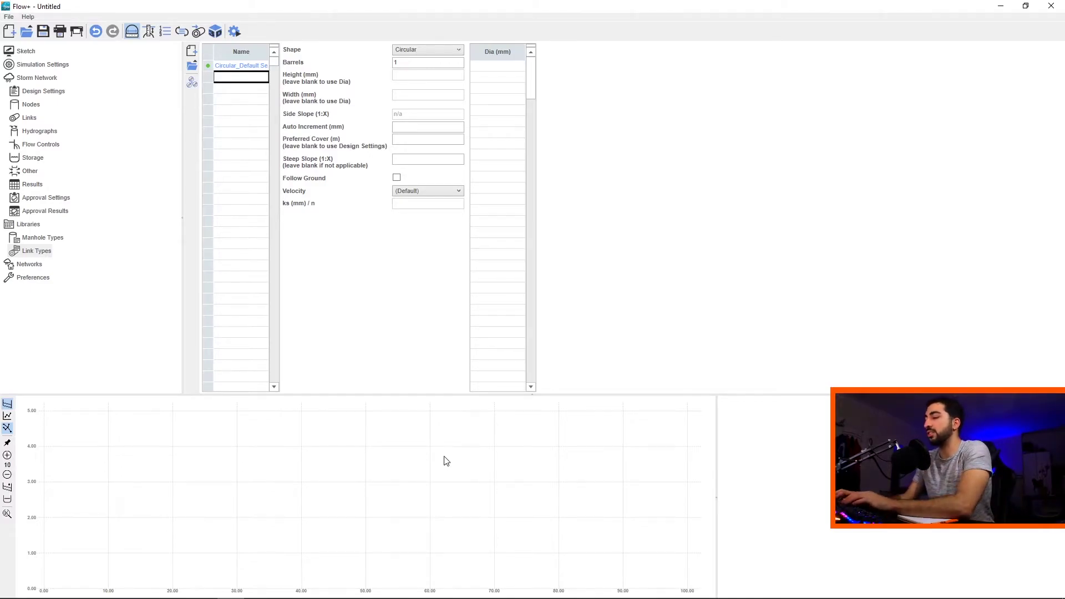
text(Perforated)
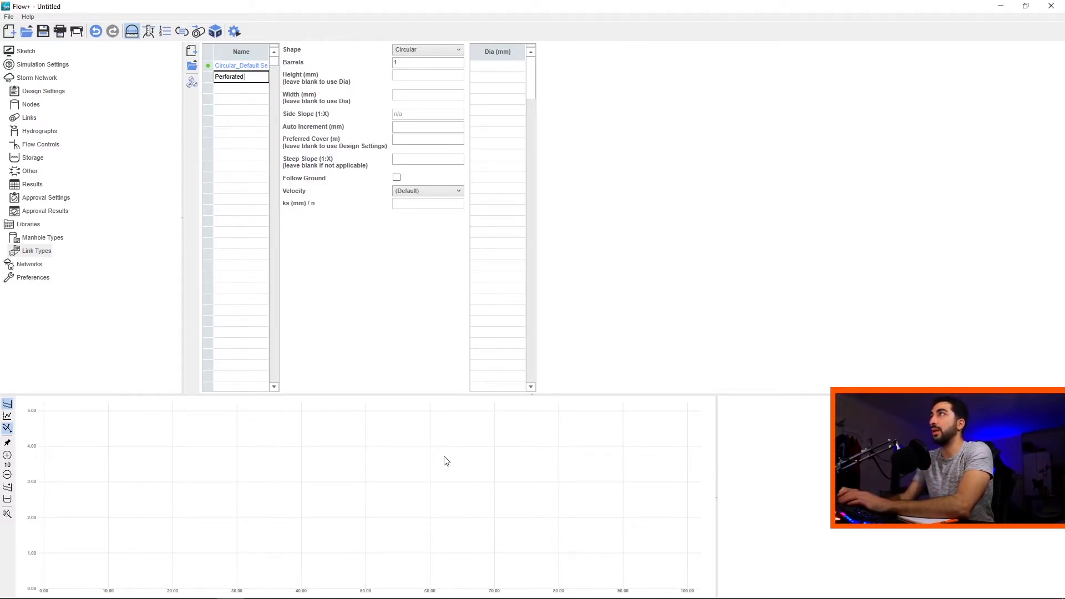
text( Pipe)
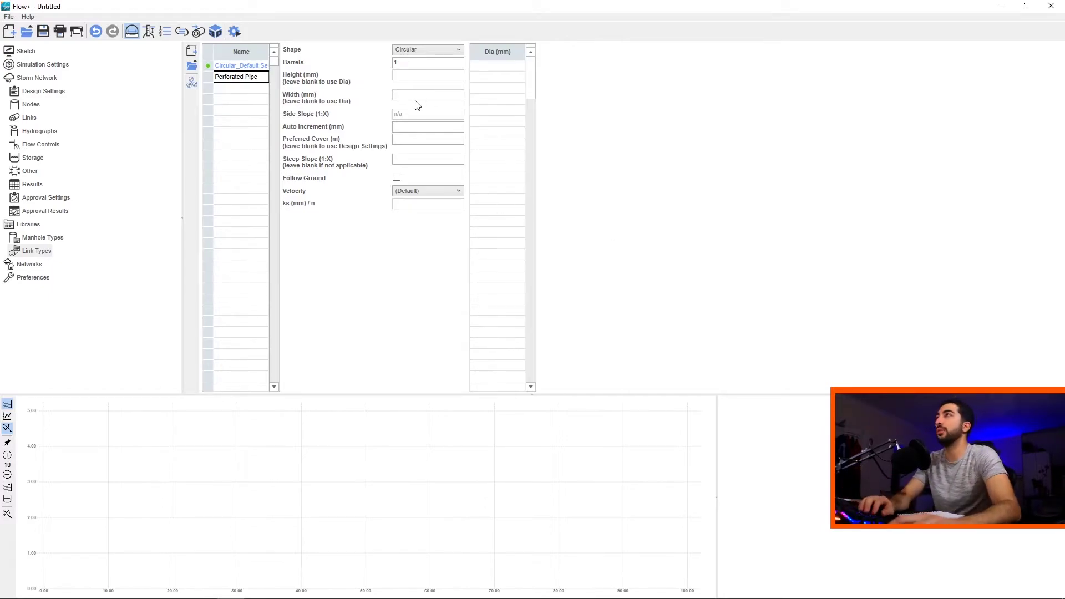
click(415, 126)
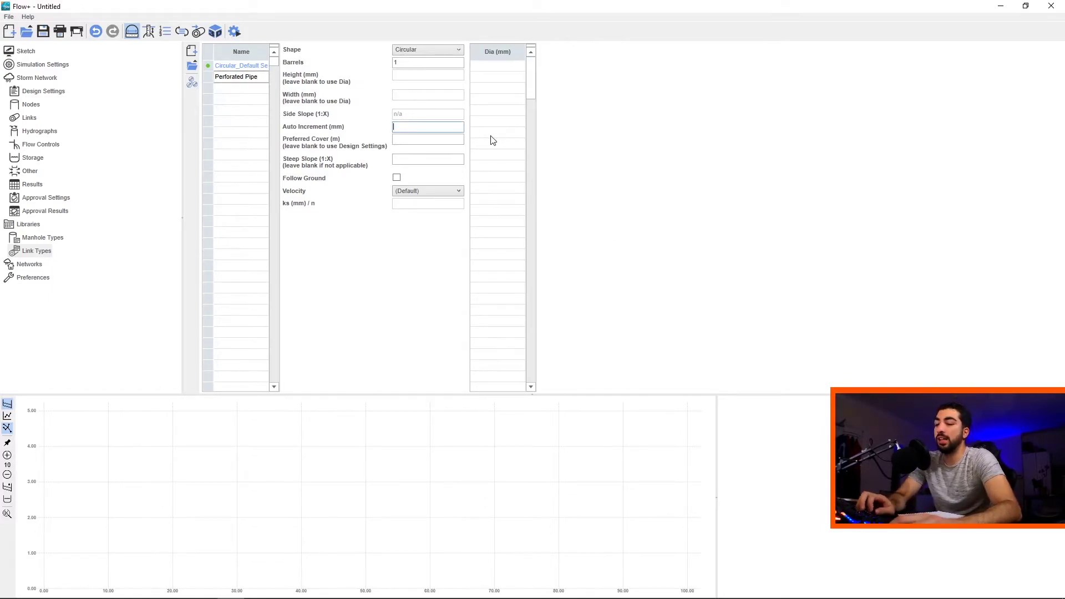
text(75)
Give Perforated Pipe 0.45 m preferred cover, steep slope 500, no ground following, 150 mm diameter
click(416, 141)
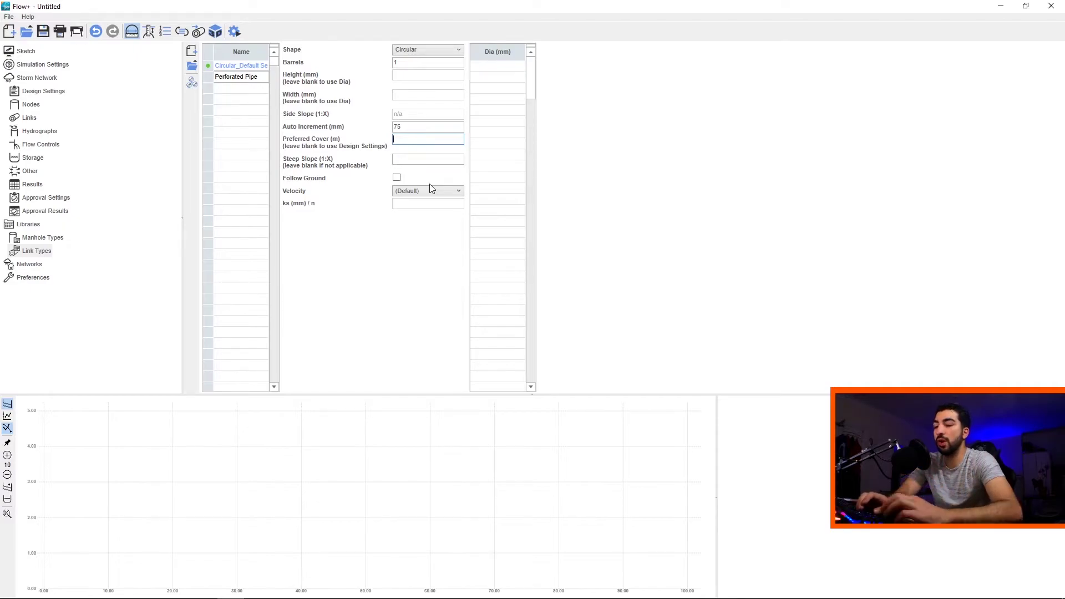
text(0.45)
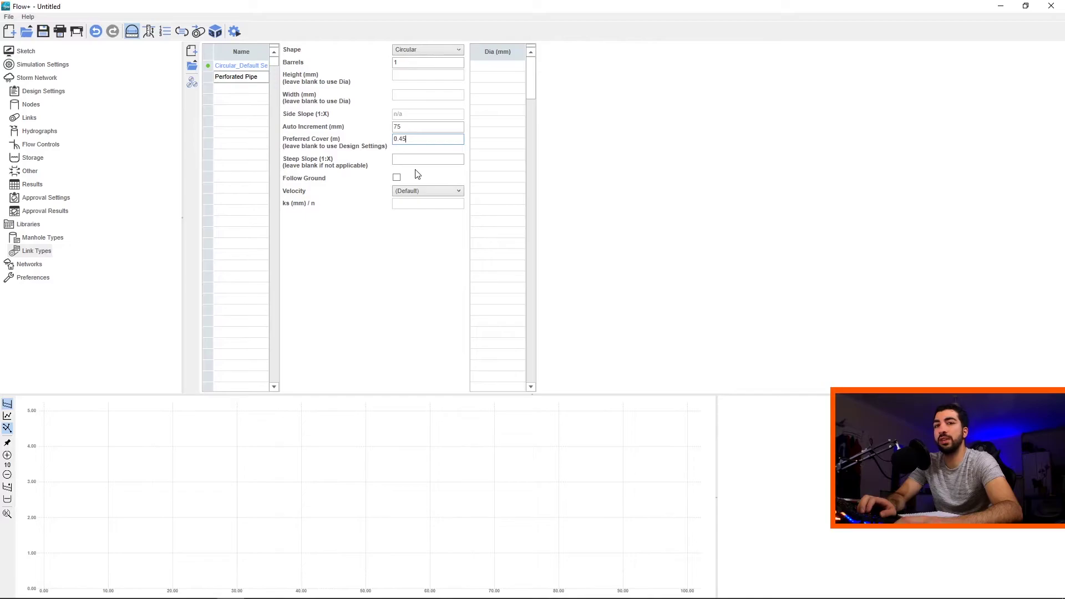
click(418, 128)
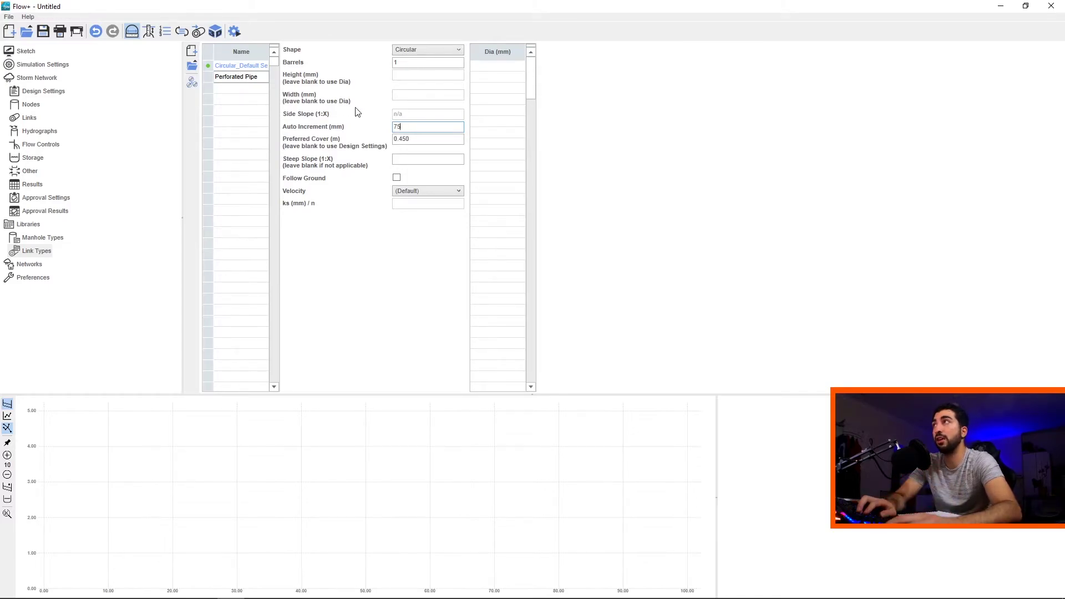
click(419, 161)
text(500)
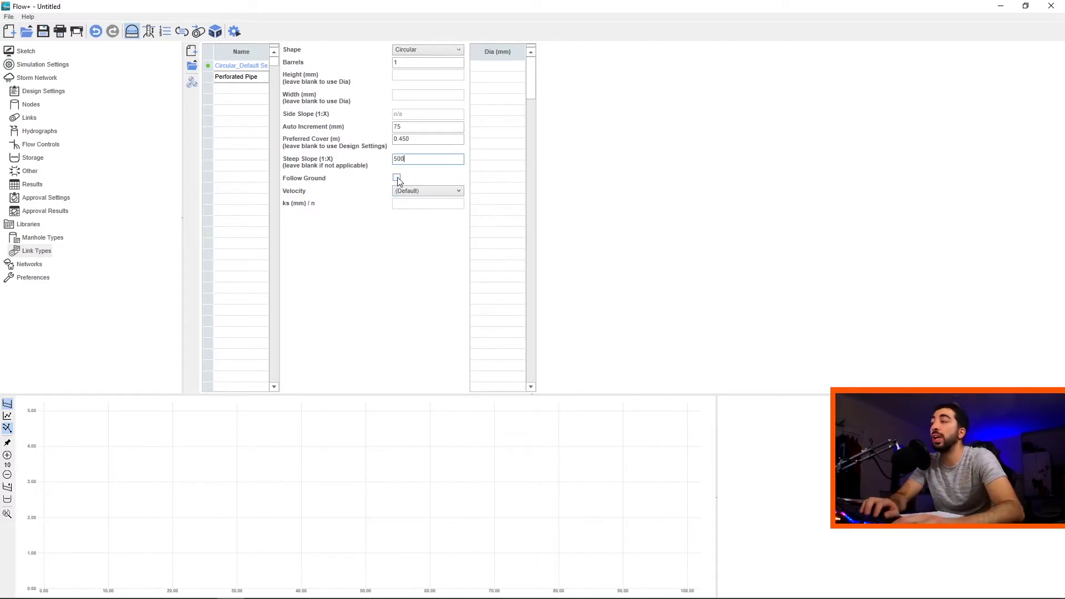
click(396, 178)
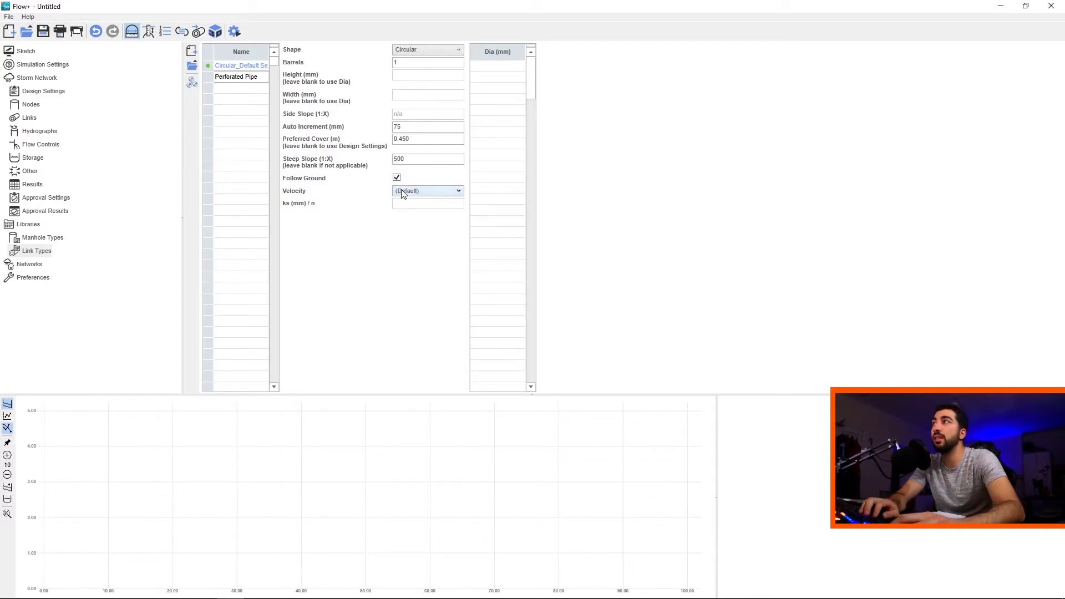
click(396, 178)
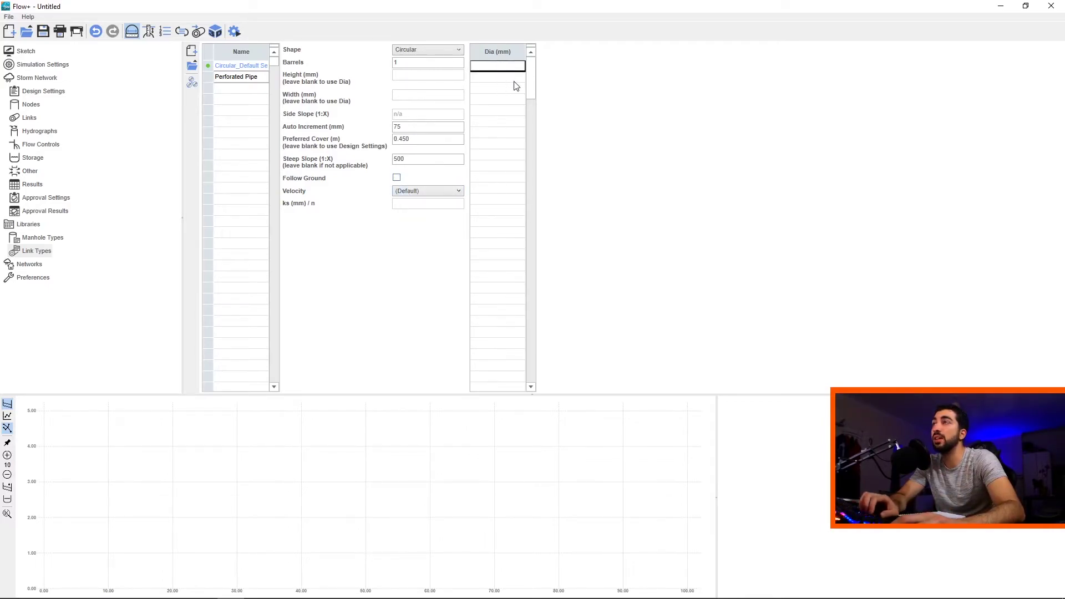
text(150)
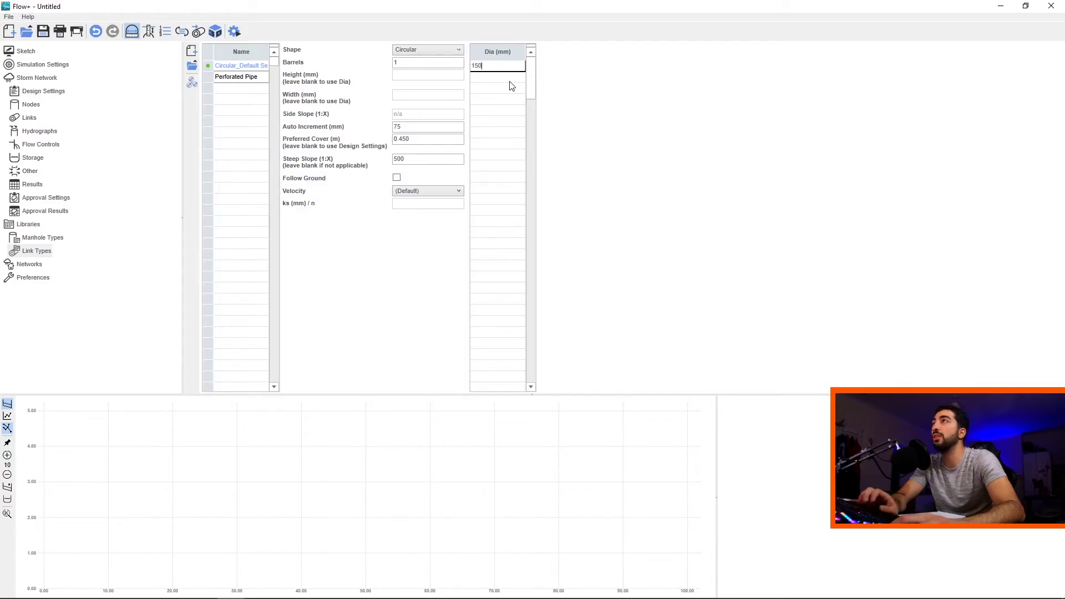
click(223, 94)
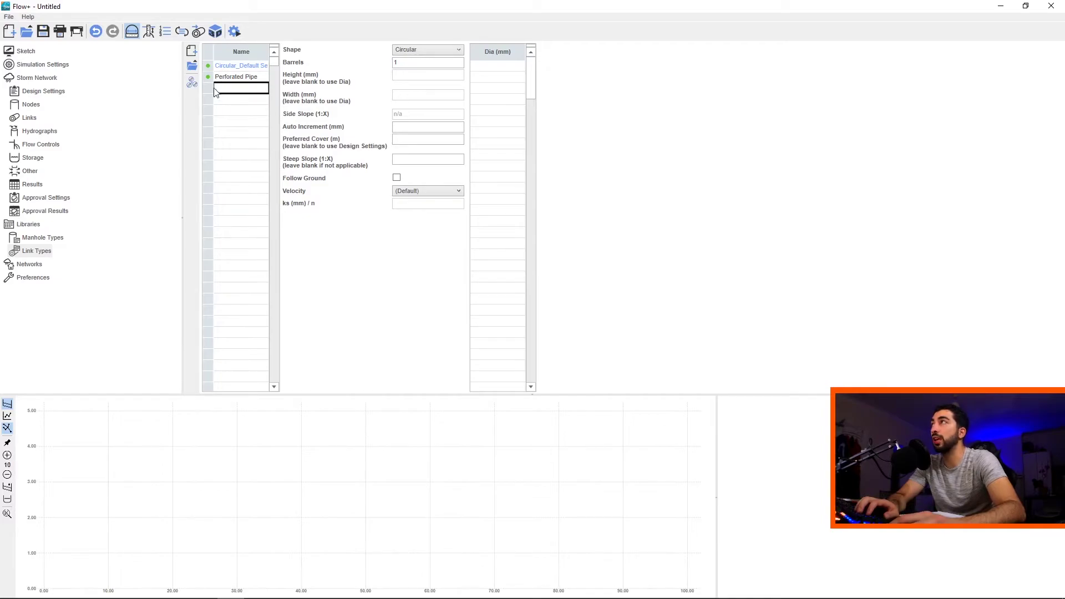
click(417, 52)
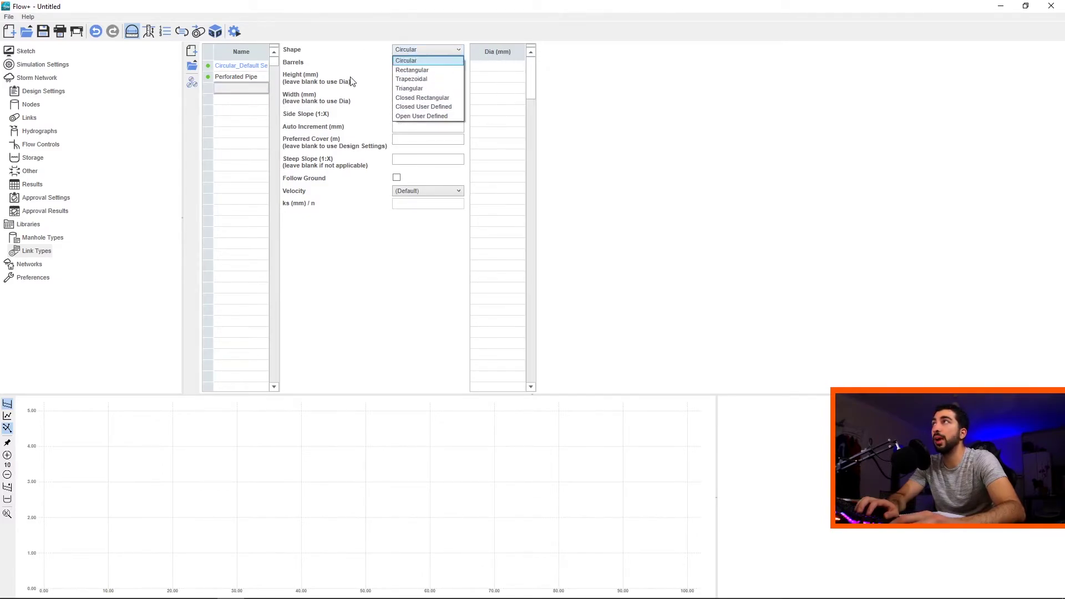
click(417, 117)
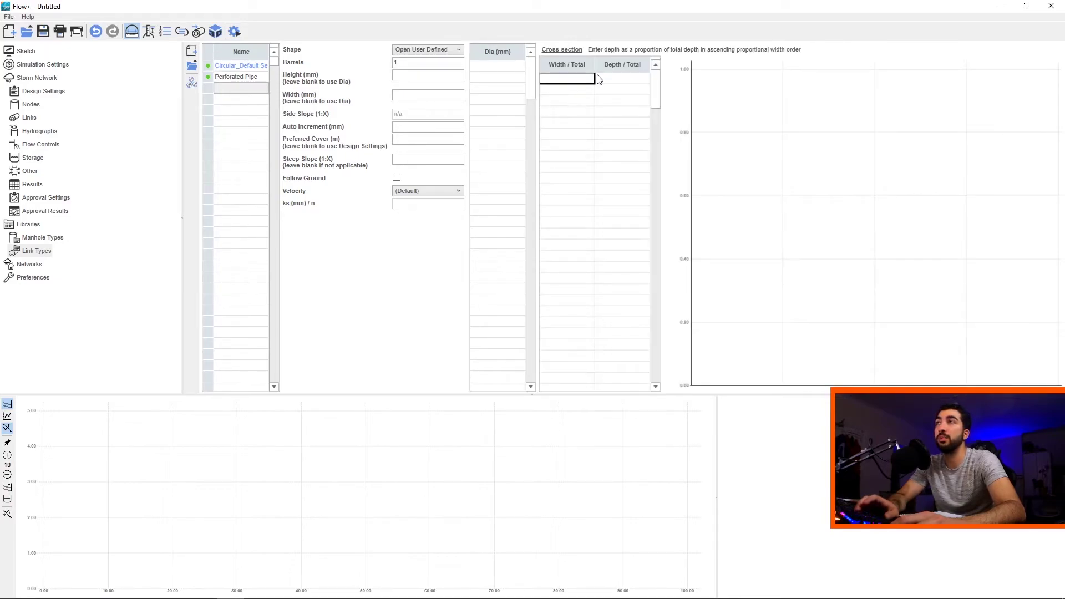
click(251, 78)
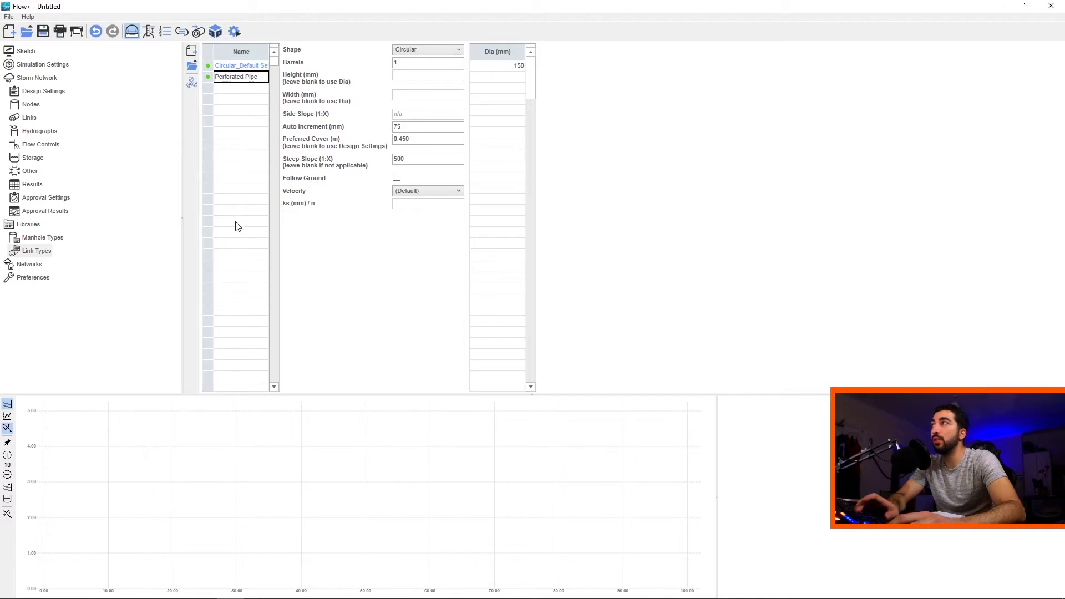
click(229, 66)
click(250, 77)
click(237, 90)
click(243, 101)
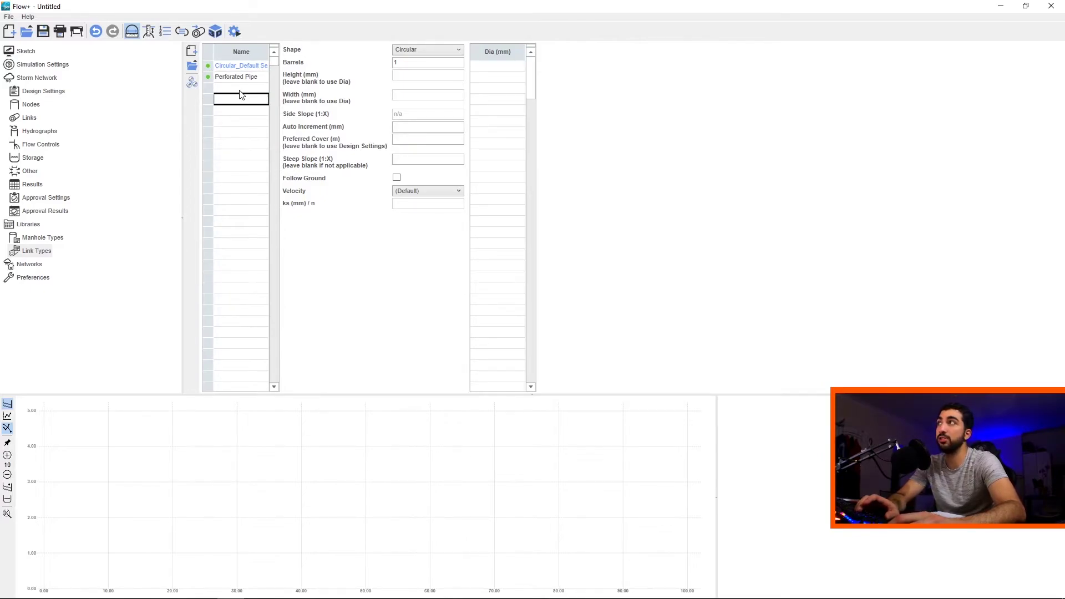
click(238, 89)
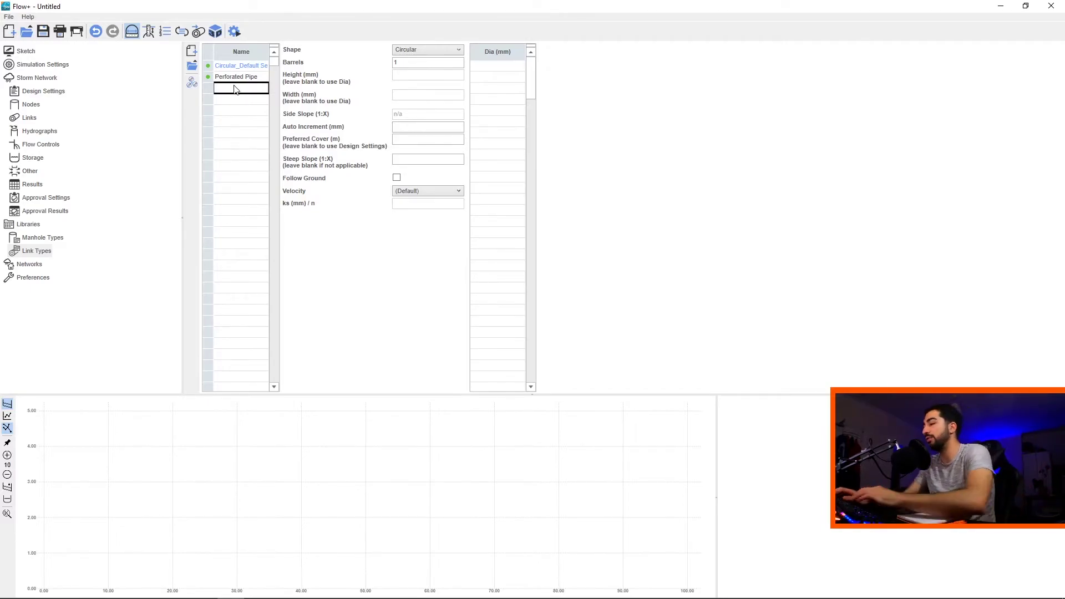
Name the new link type 'Storage 1' with a closed rectangular cross-section
text(Storage 1)
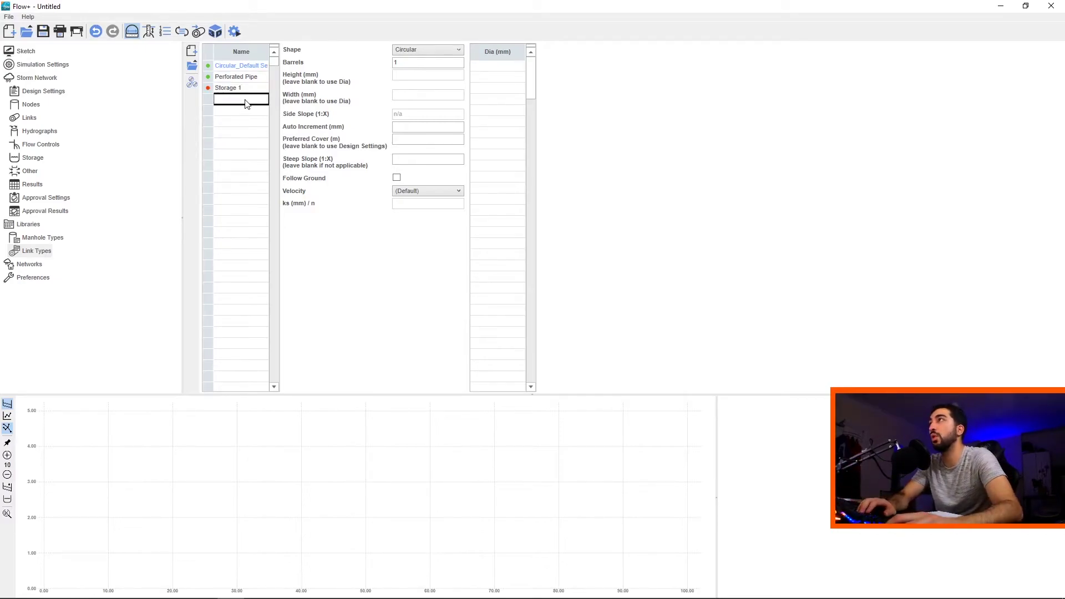
key(Return)
click(414, 51)
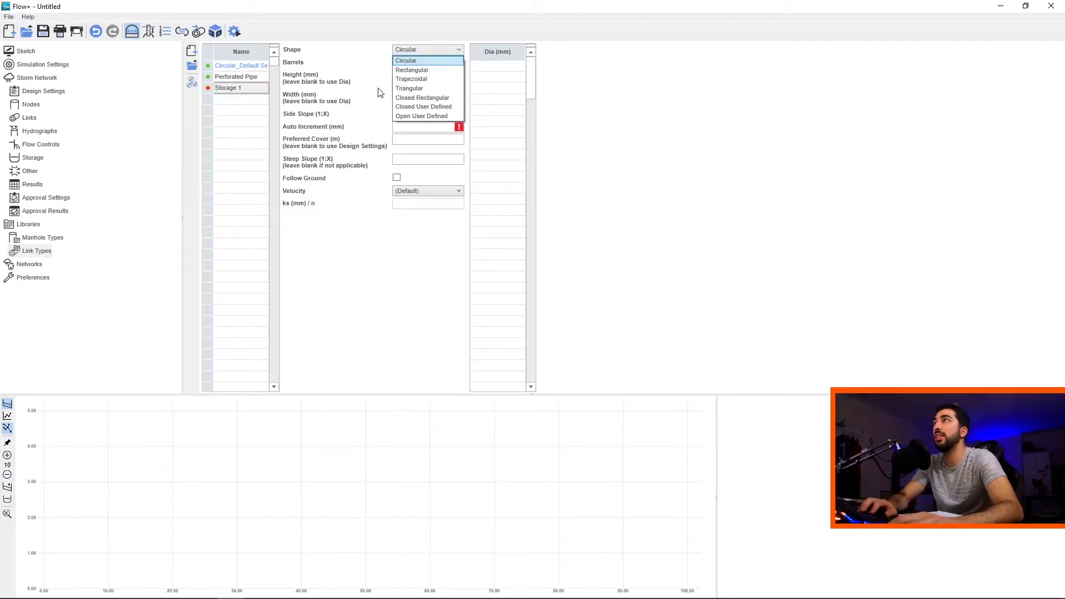
click(427, 103)
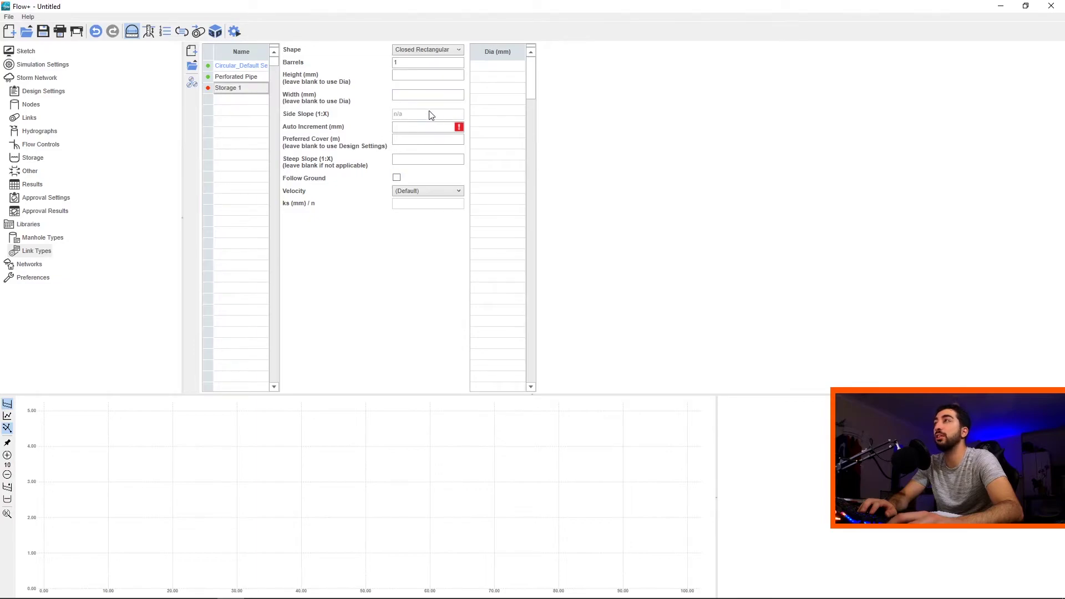
Give Storage 1 a 50 mm increment, 0.800 m cover, 5000 mm width and 1500 mm Dia
click(422, 126)
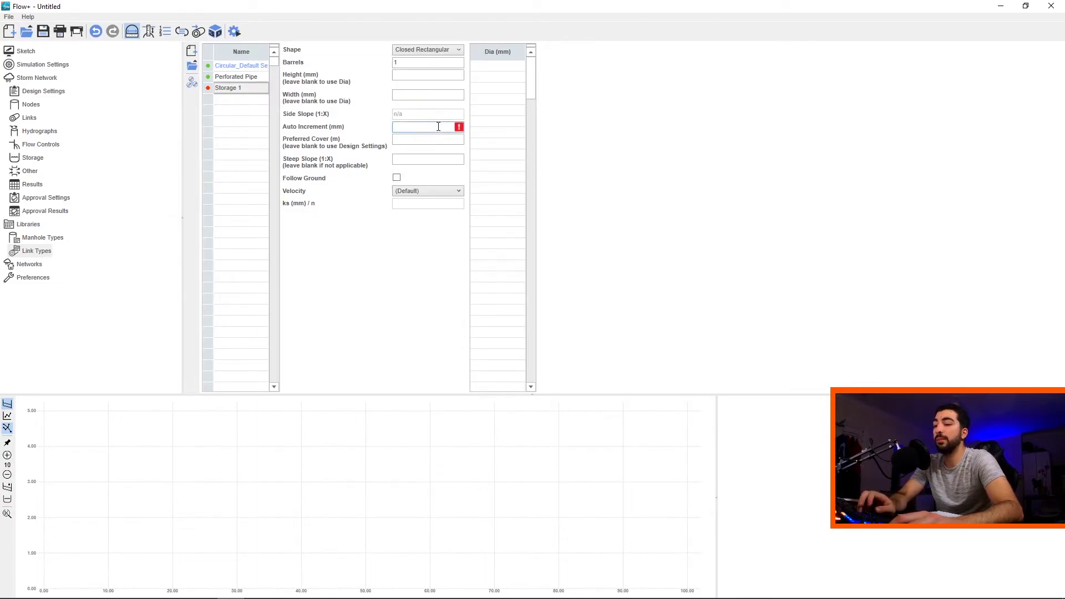
click(428, 139)
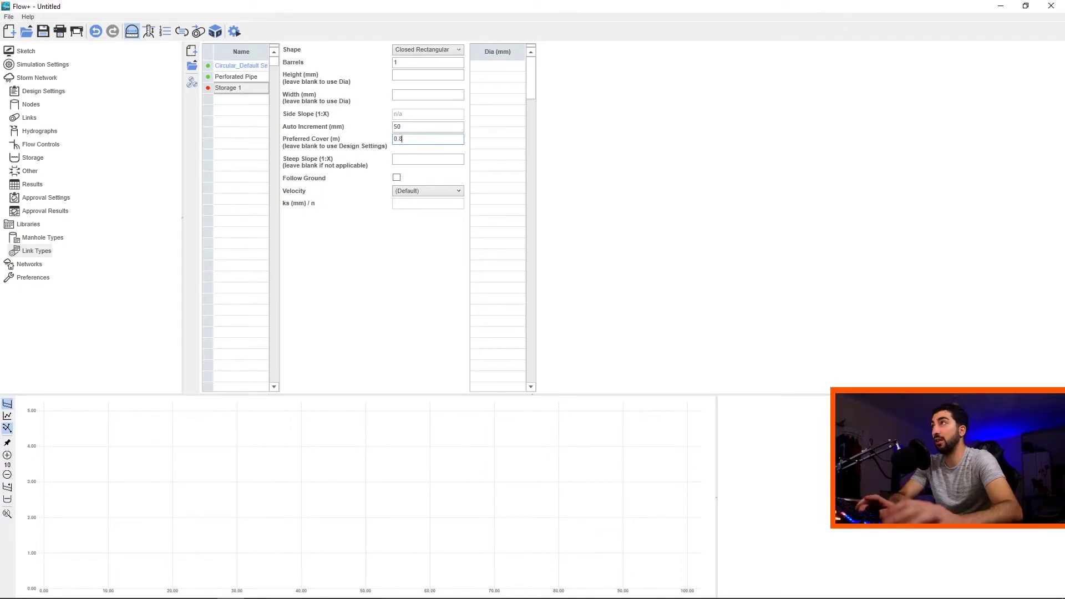
click(441, 163)
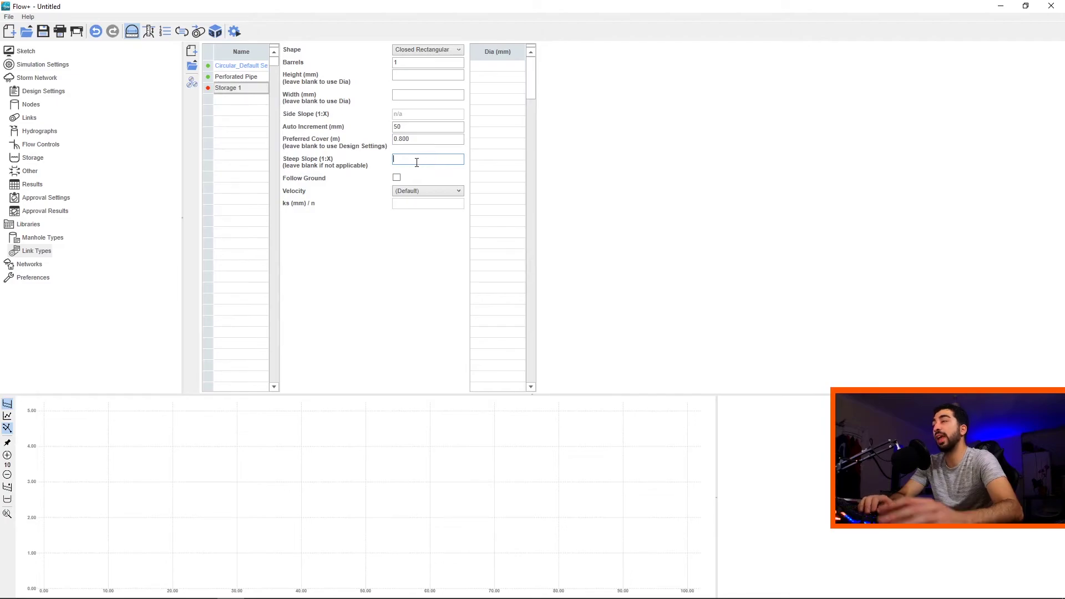
text(500)
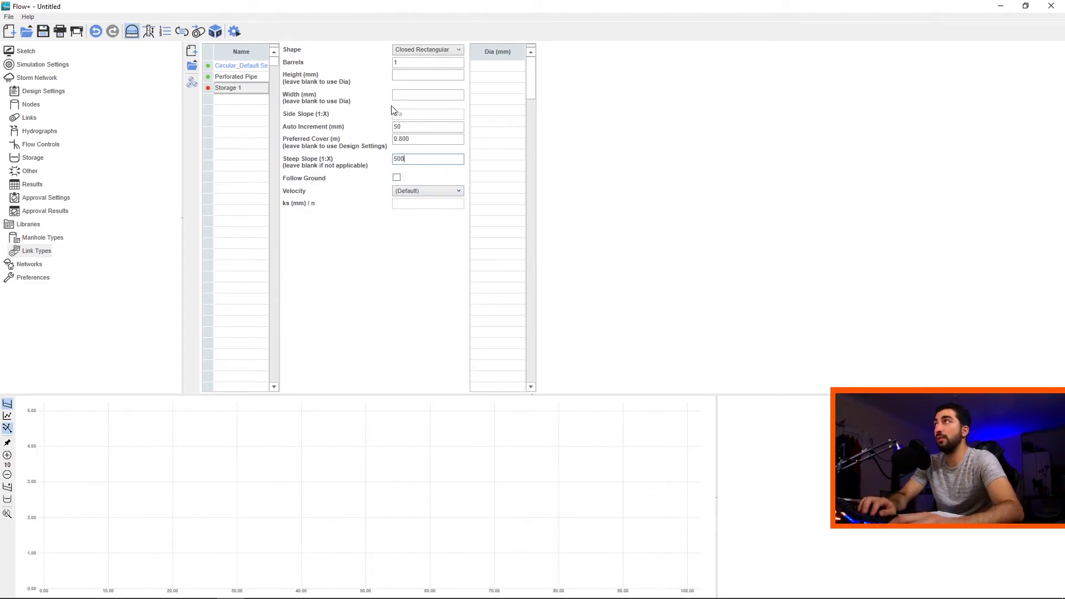
click(415, 96)
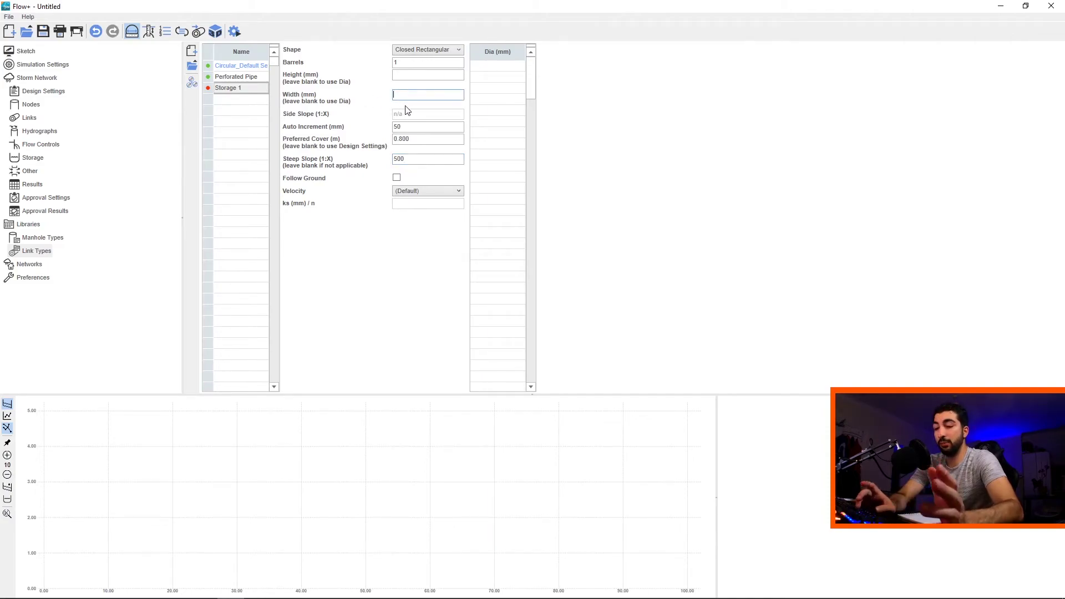
text(5000)
click(503, 68)
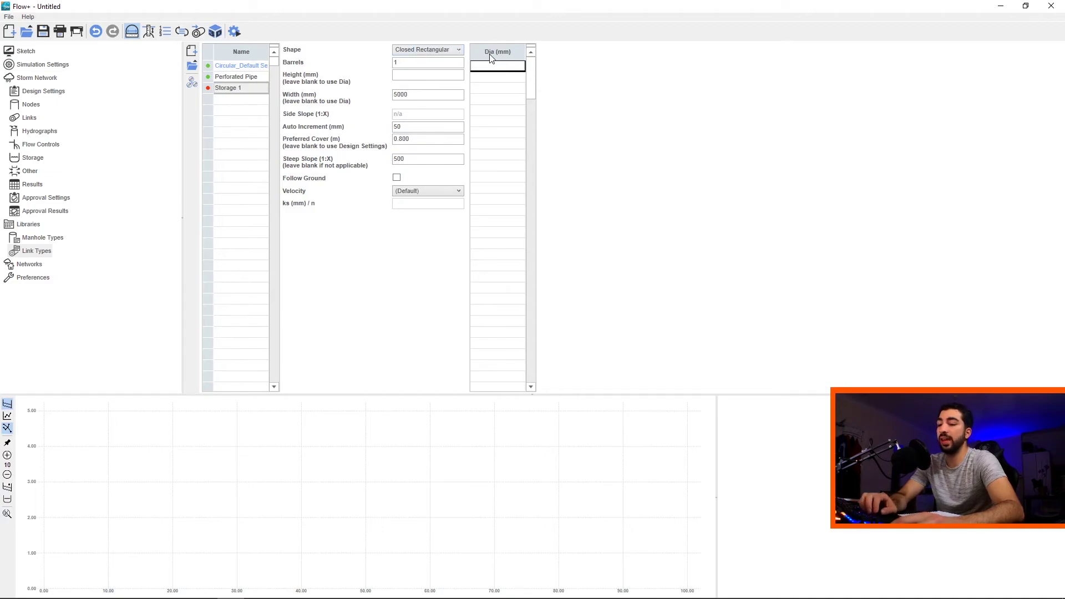
text(15)
click(501, 84)
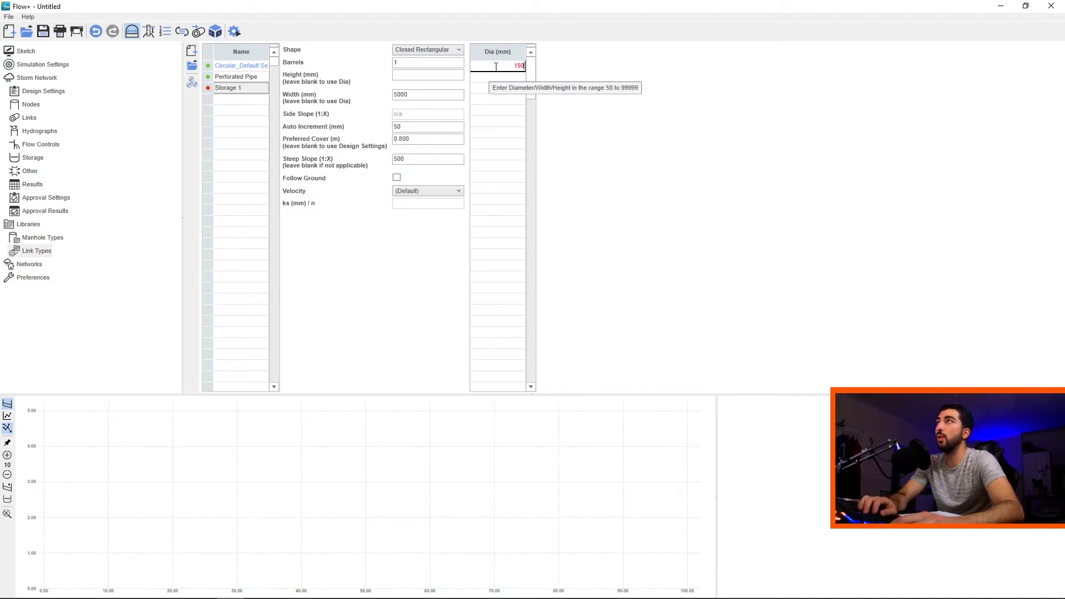
click(237, 92)
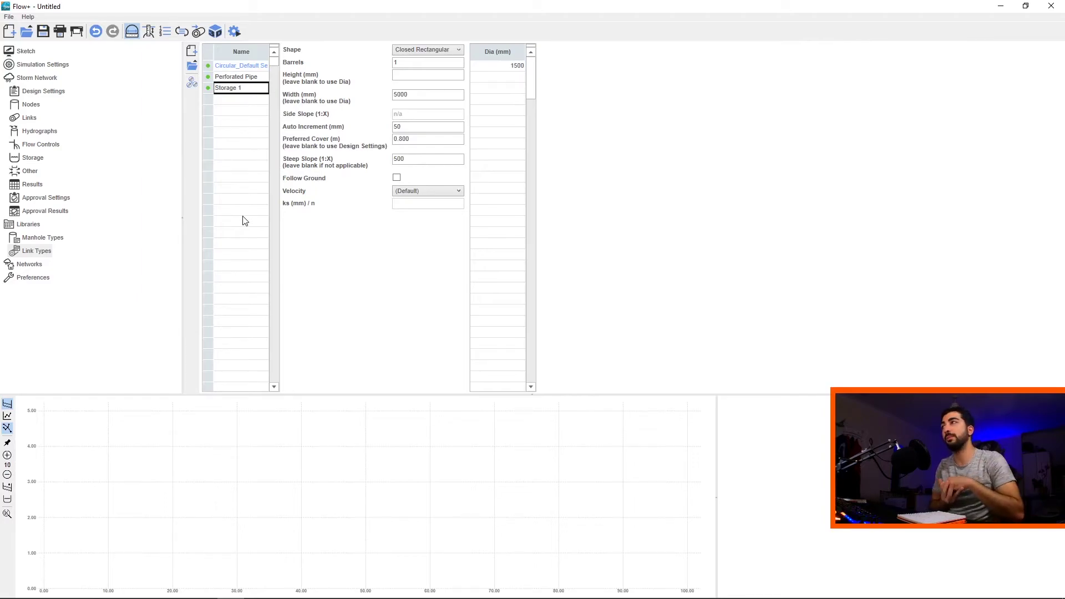
Review the default Adoptable manhole type's sizes and select the empty row below it
click(45, 238)
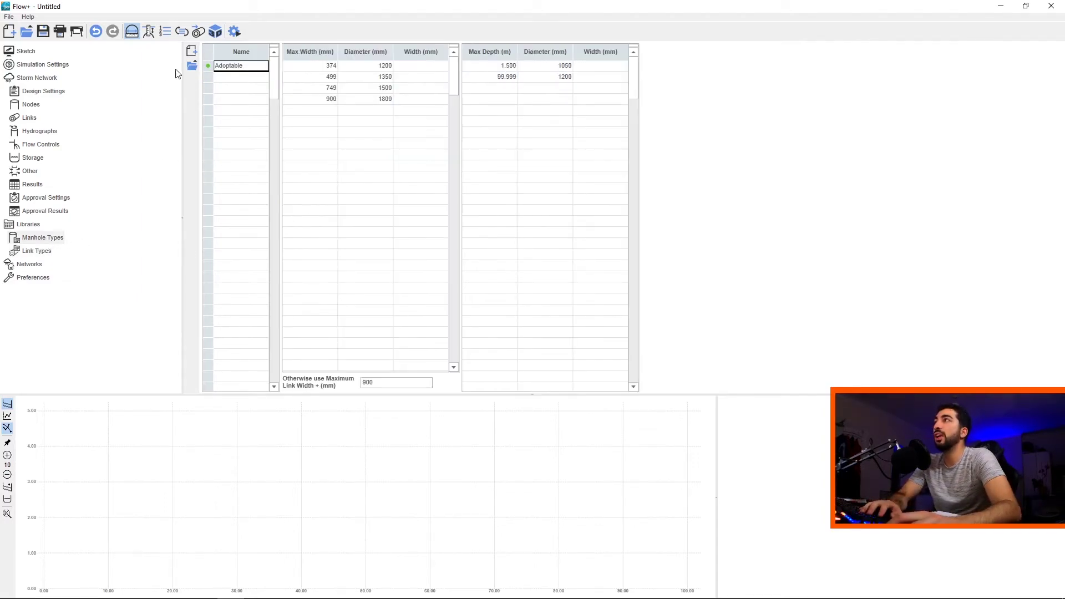
click(234, 79)
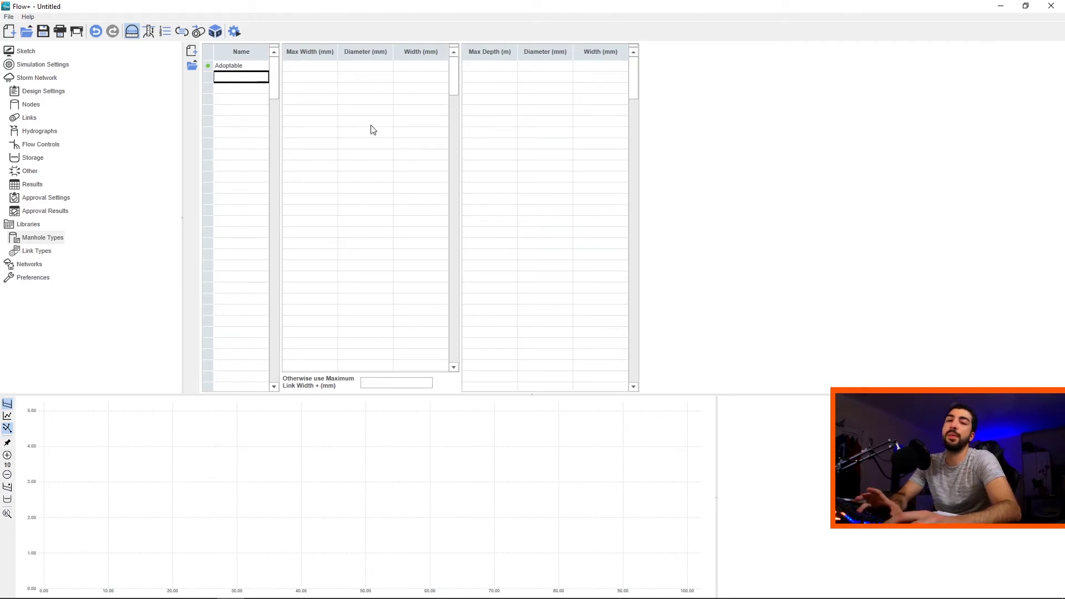
click(235, 67)
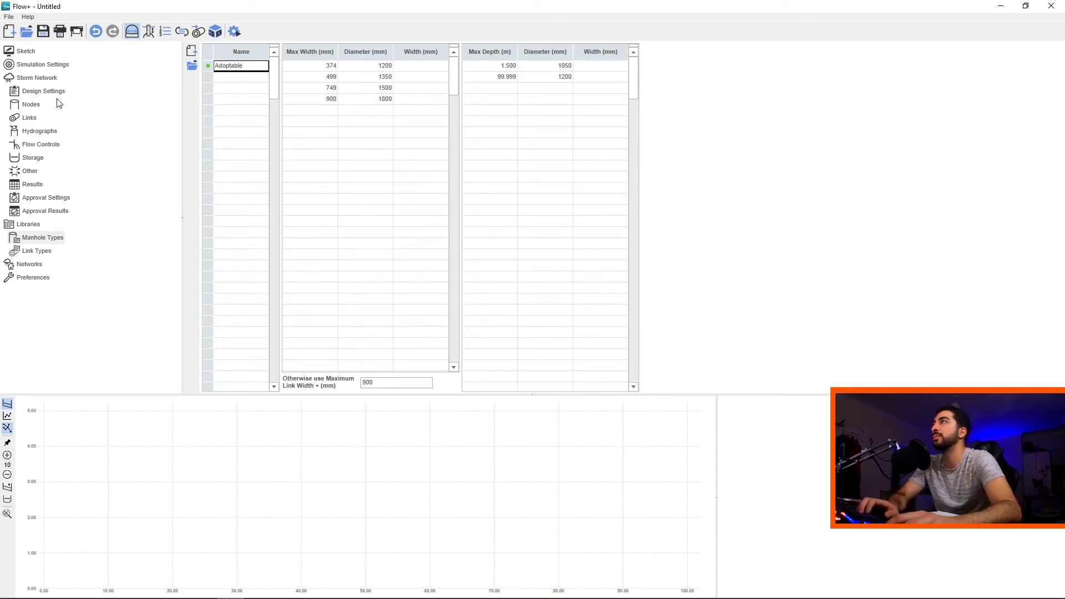
click(231, 82)
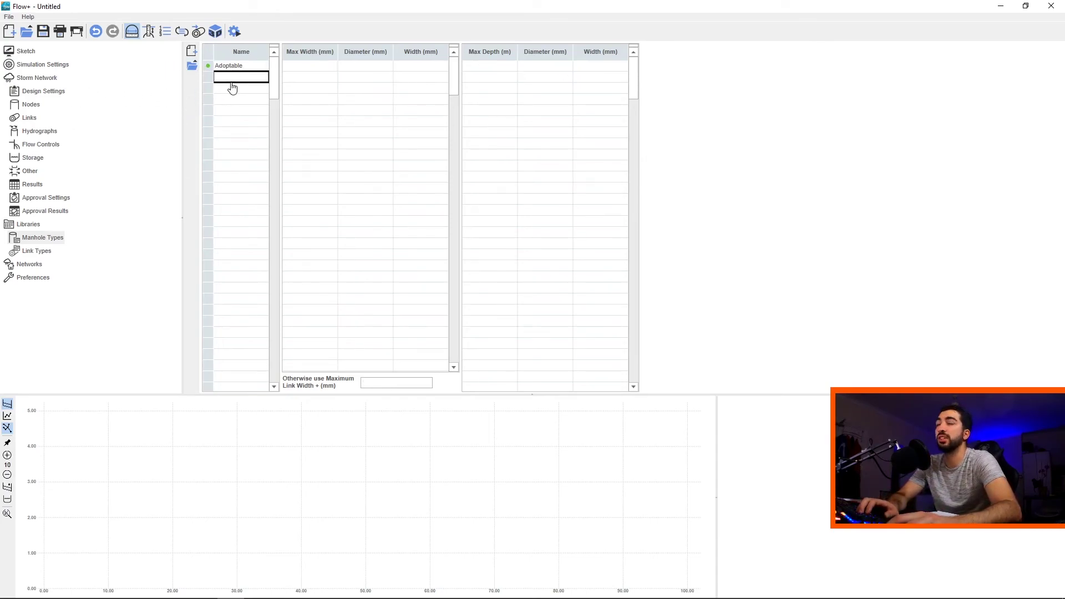